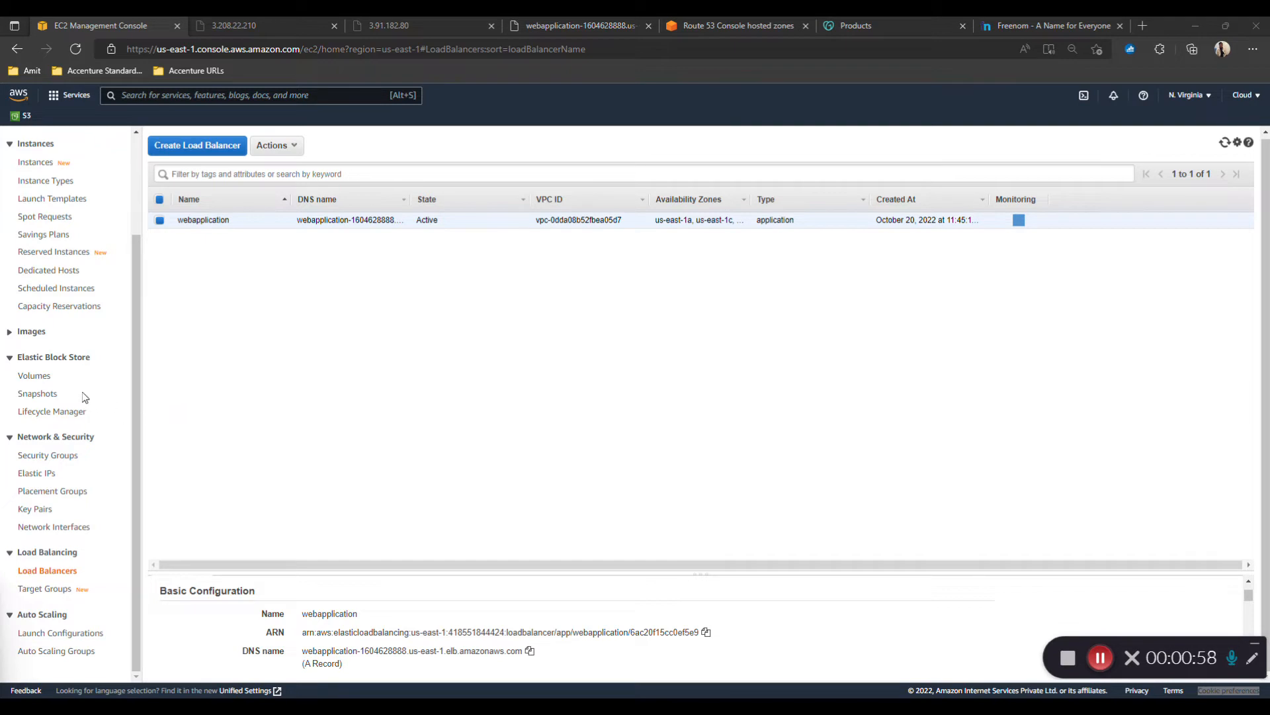
- Open the EC2 instances list and check the web pages served by 3.208.22.210 and 3.91.182.80
scroll(39, 391, "up", 2)
left_click(32, 287)
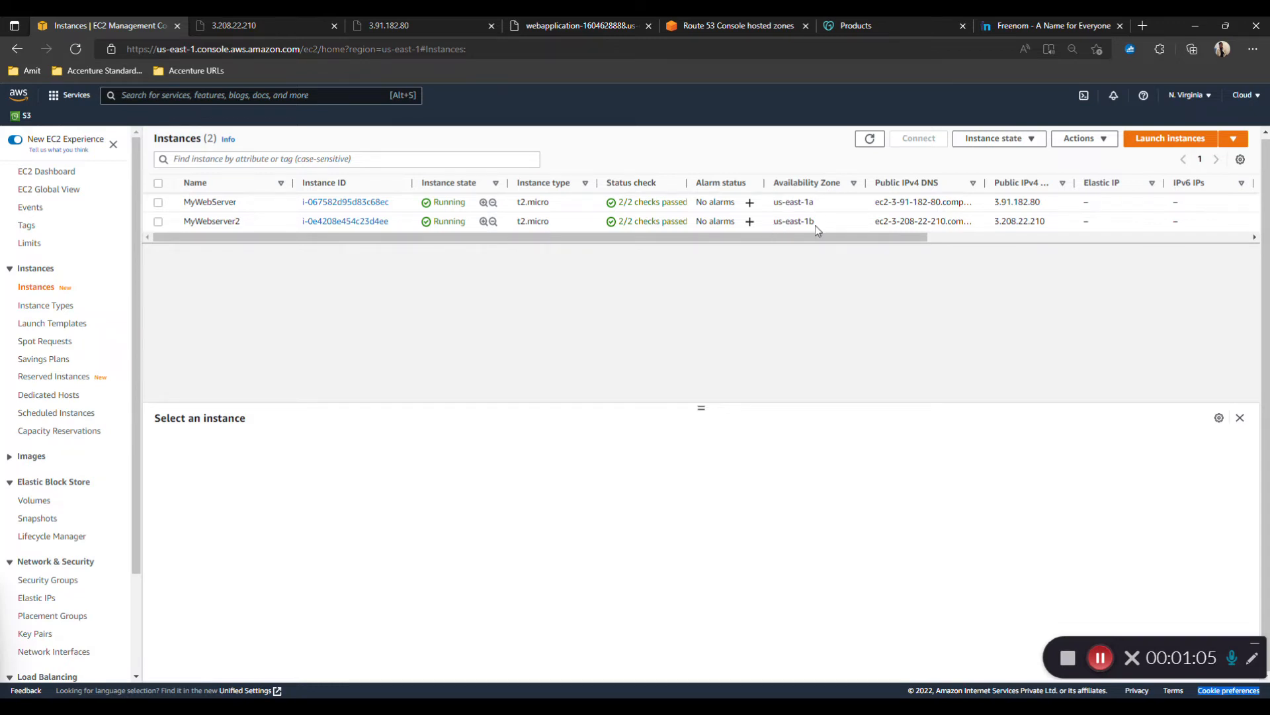
left_click(238, 26)
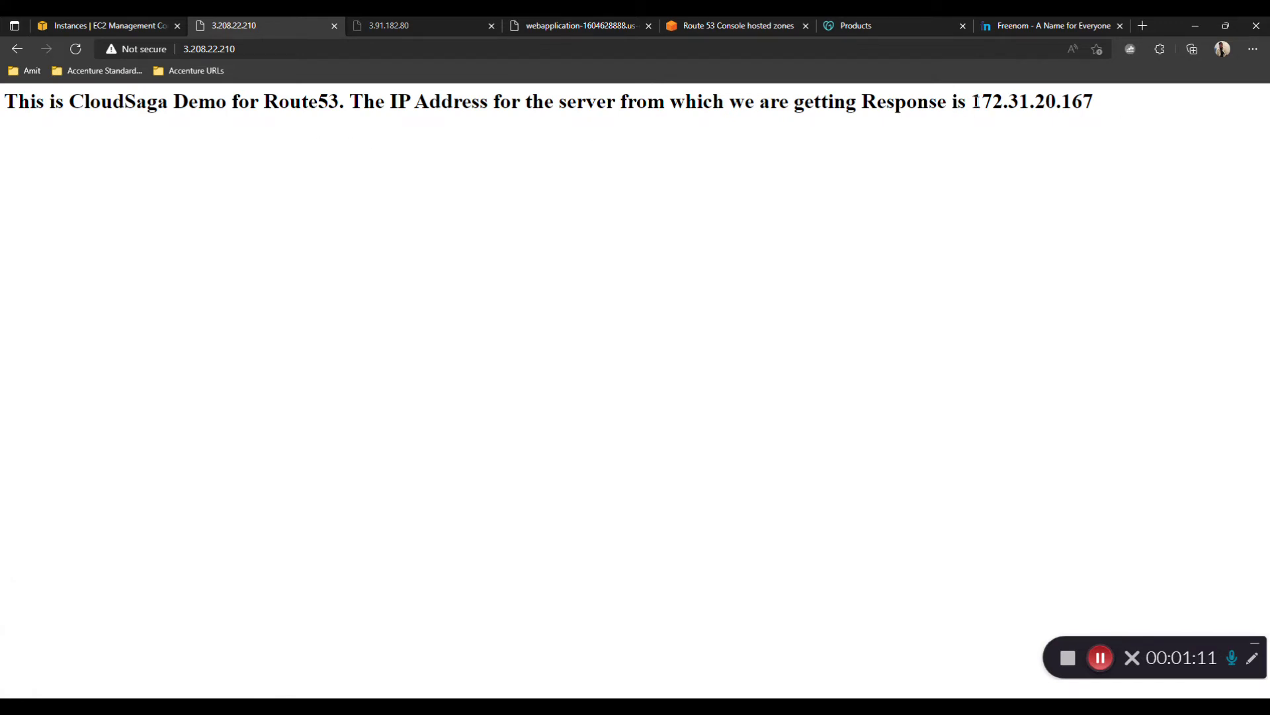
left_click_drag(977, 101, 1093, 102)
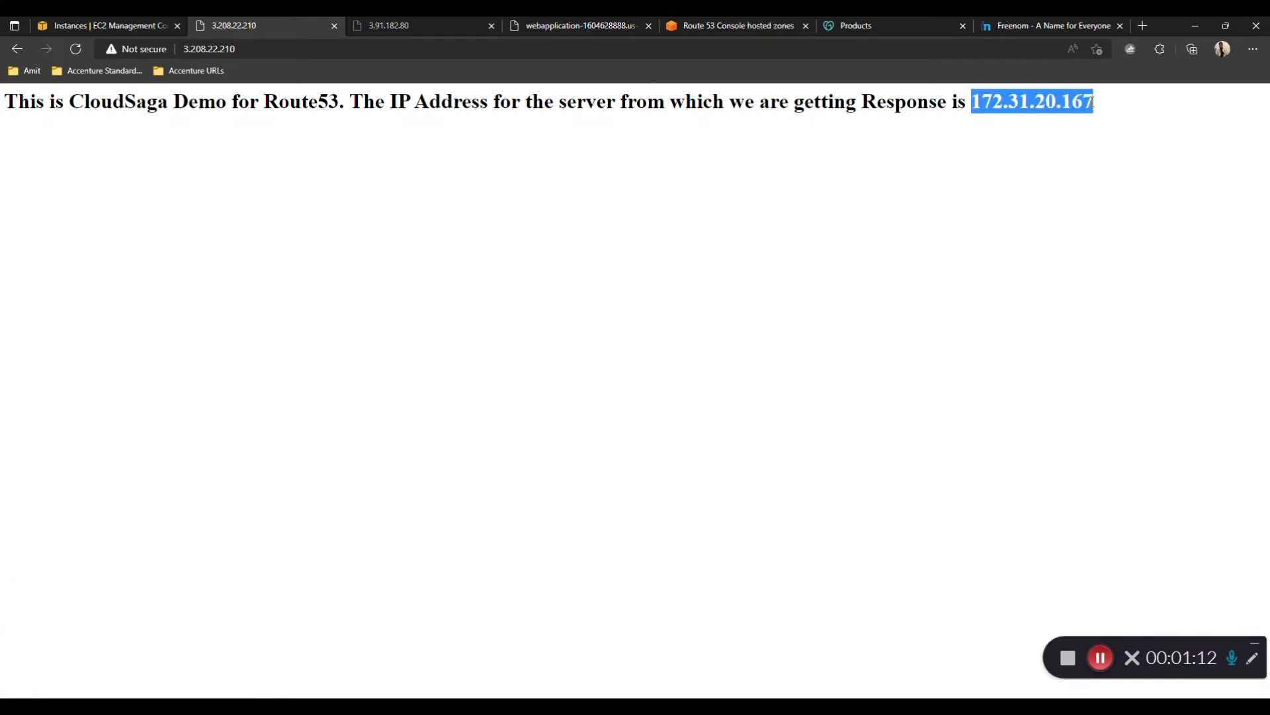
left_click(424, 24)
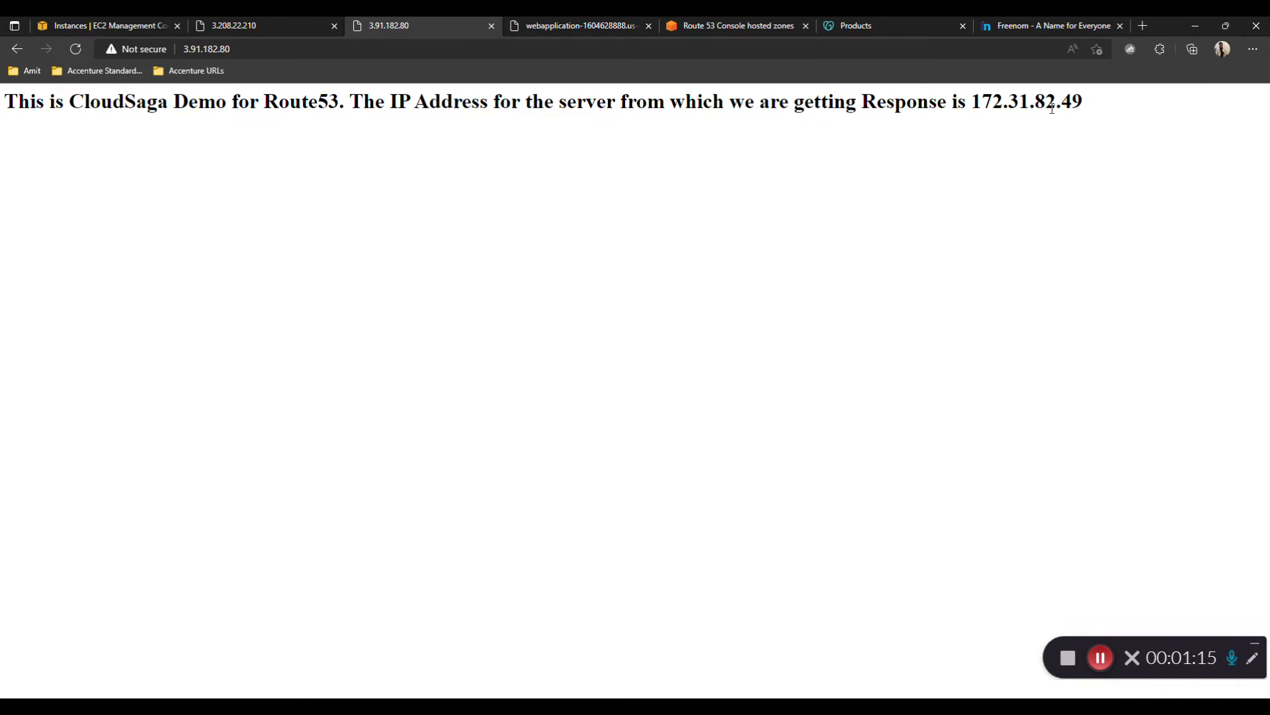
- View the webapplication load balancer in EC2 and reload its DNS page to check which server responds each time
left_click(115, 30)
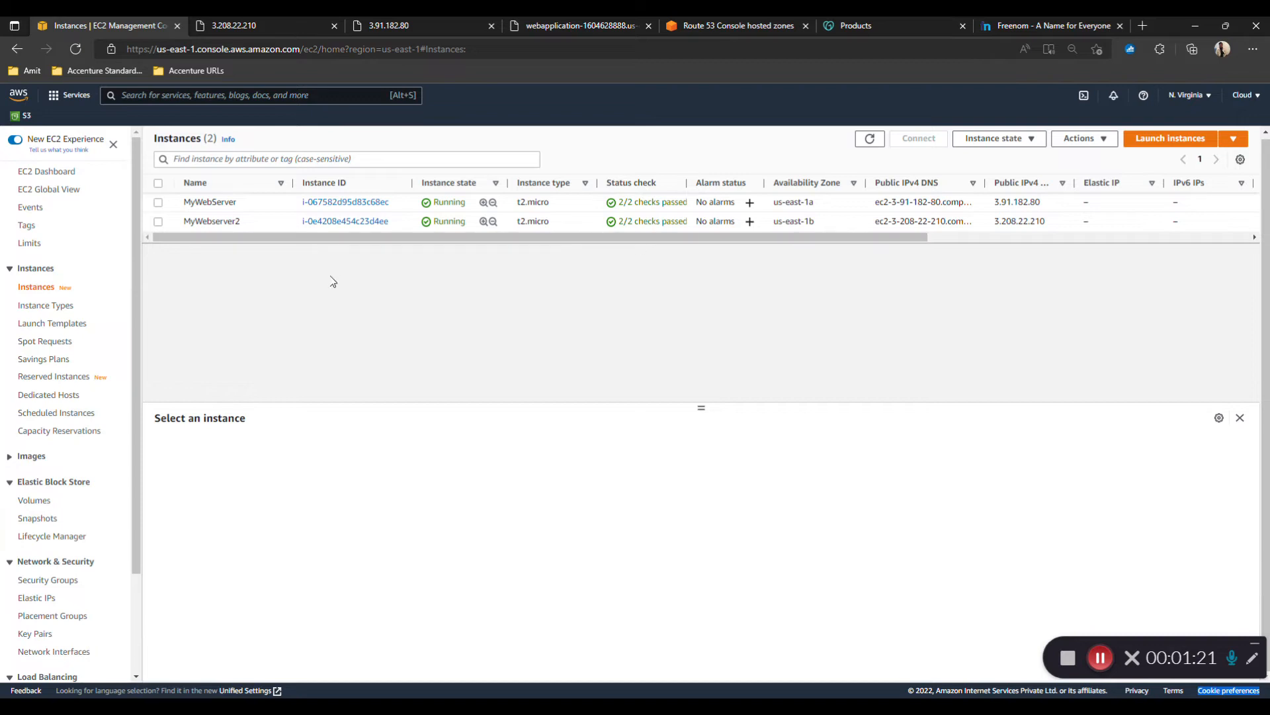
scroll(79, 546, "down", 2)
left_click(47, 570)
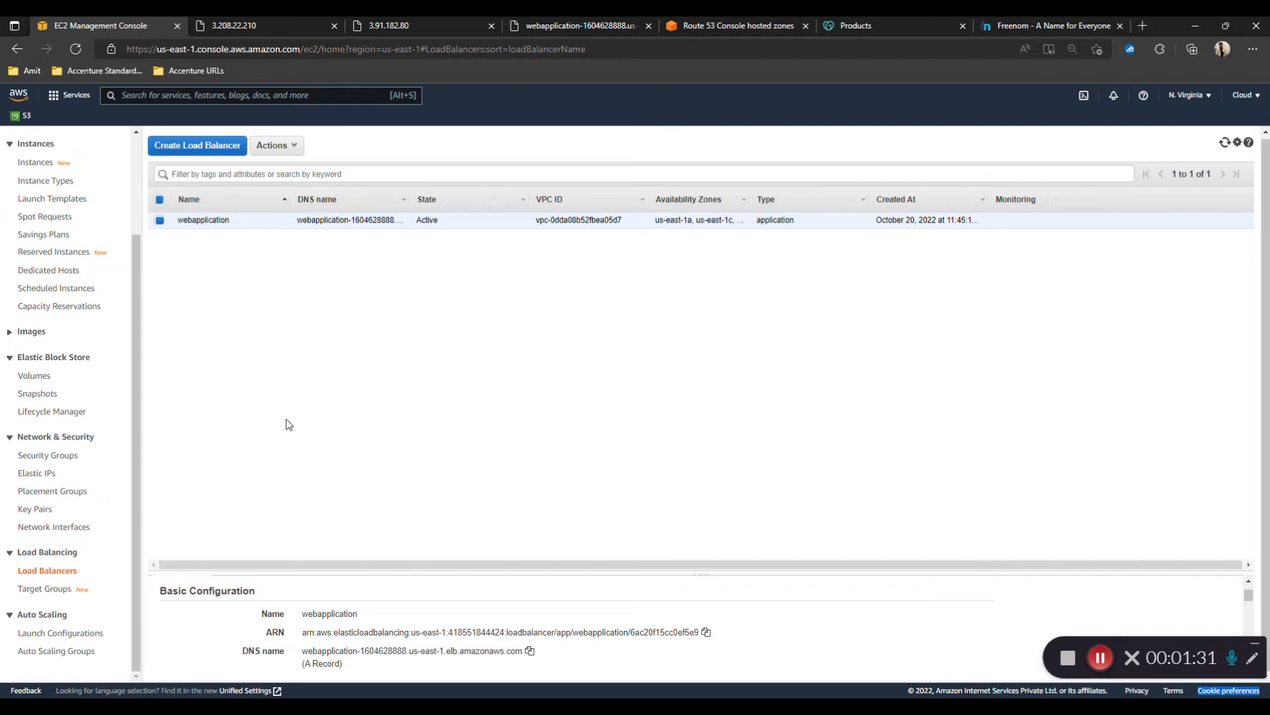
left_click(573, 26)
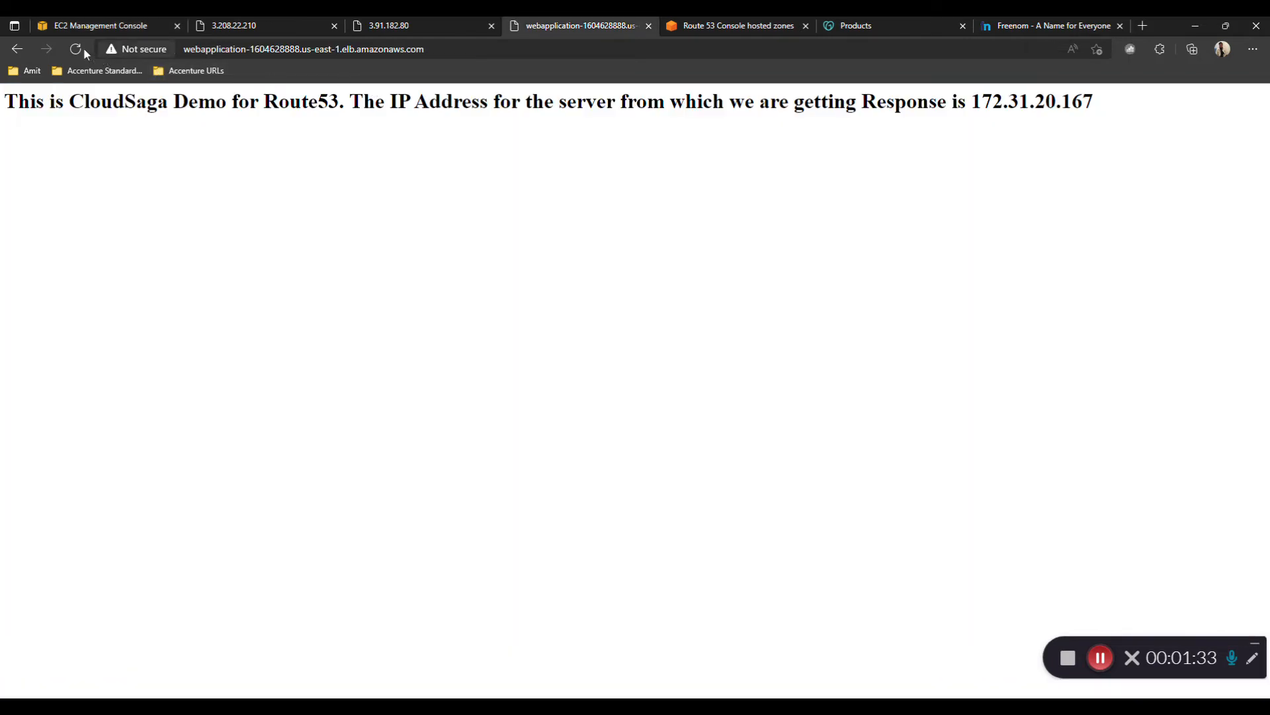
left_click(74, 49)
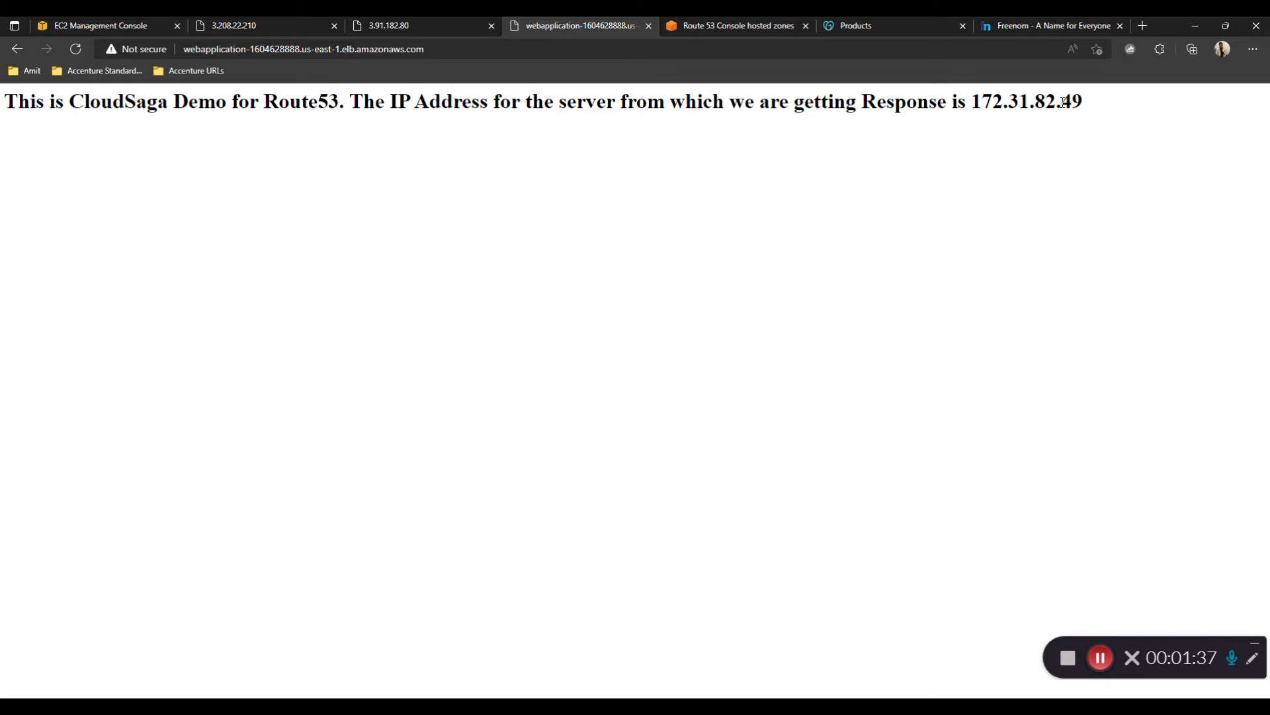
left_click(75, 49)
left_click_drag(1034, 101, 1046, 101)
left_click(1074, 92)
left_click(900, 193)
left_click(444, 45)
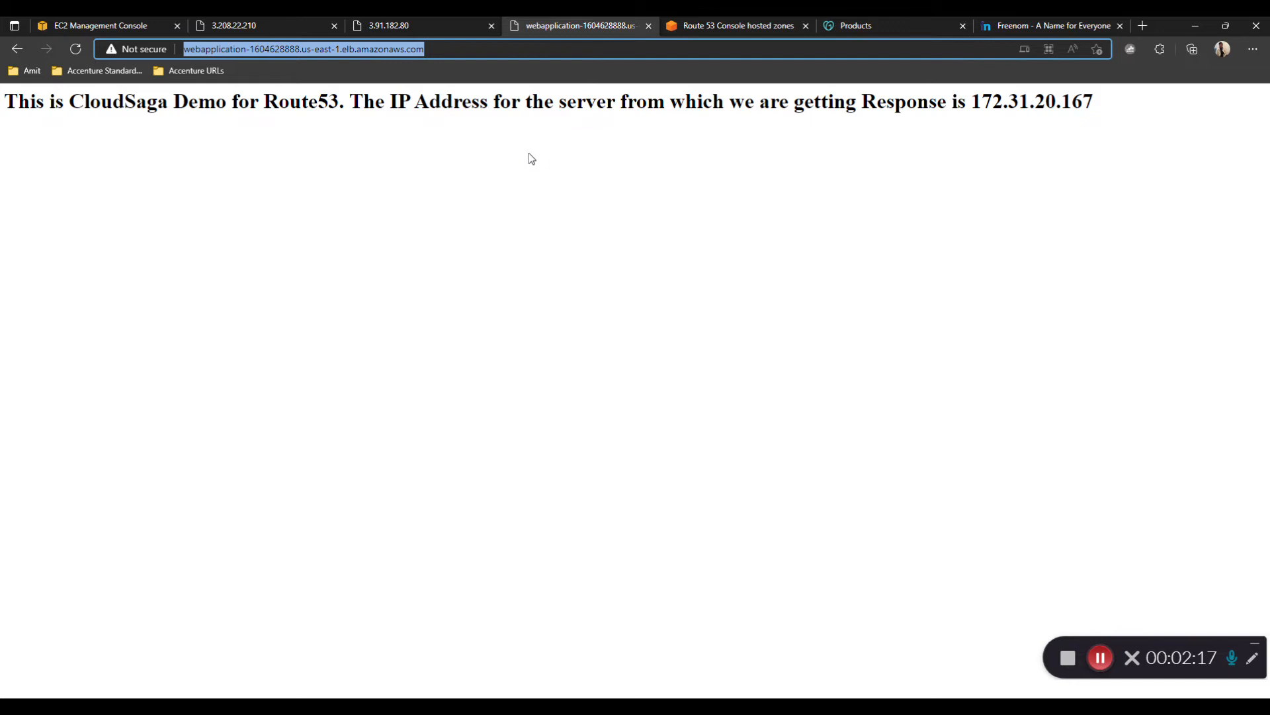
- Switch to the GoDaddy products page, dismiss the survey popup and locate the cloudsaga.in domain
left_click(840, 28)
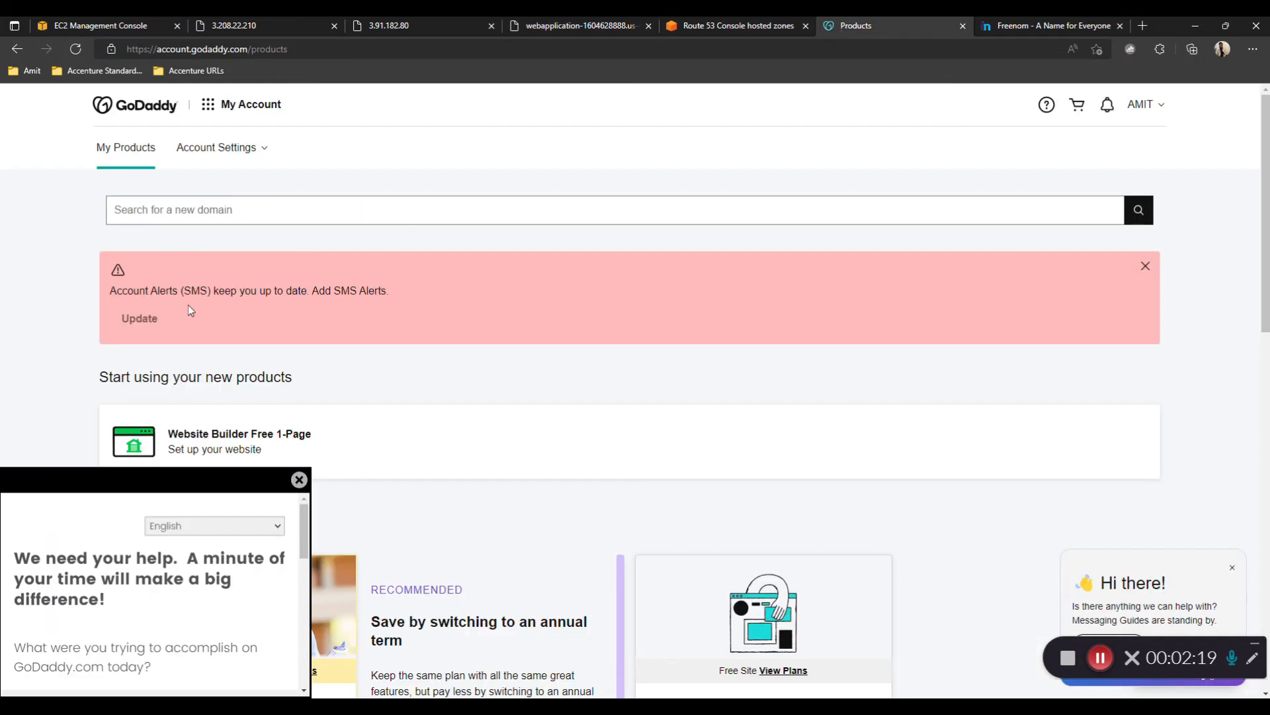
left_click(299, 479)
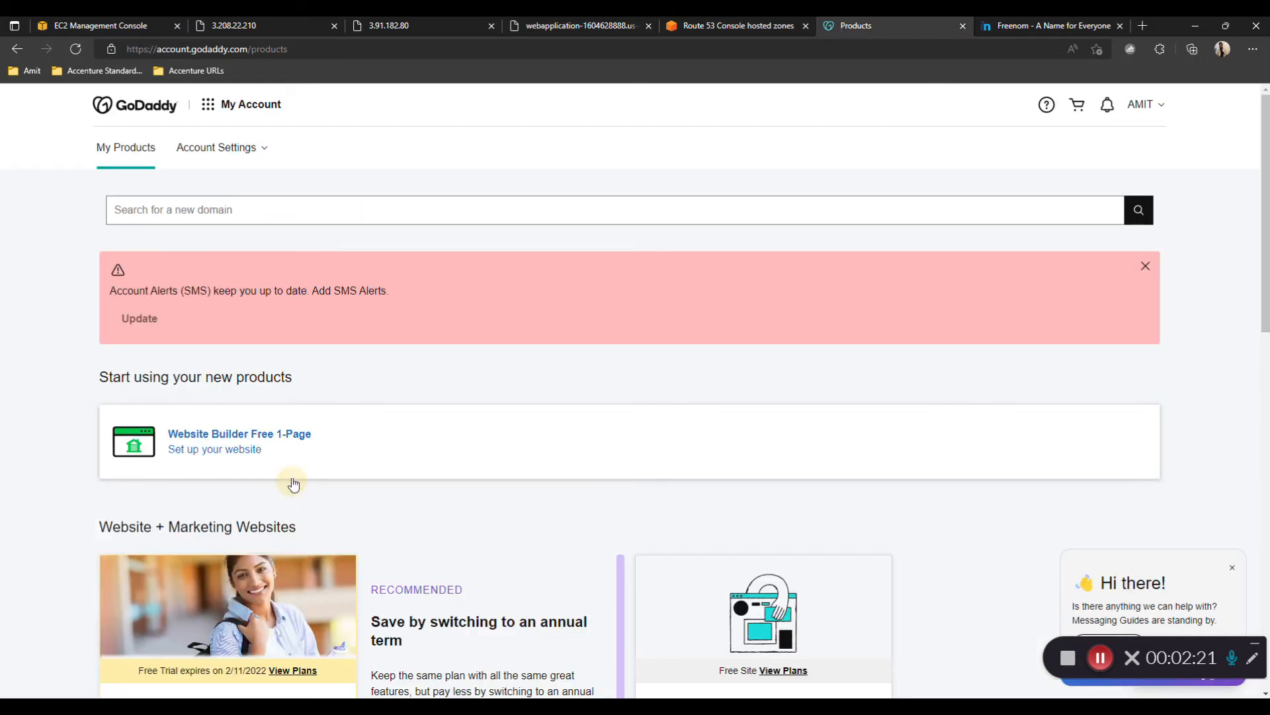
scroll(251, 490, "down", 1)
scroll(245, 488, "down", 6)
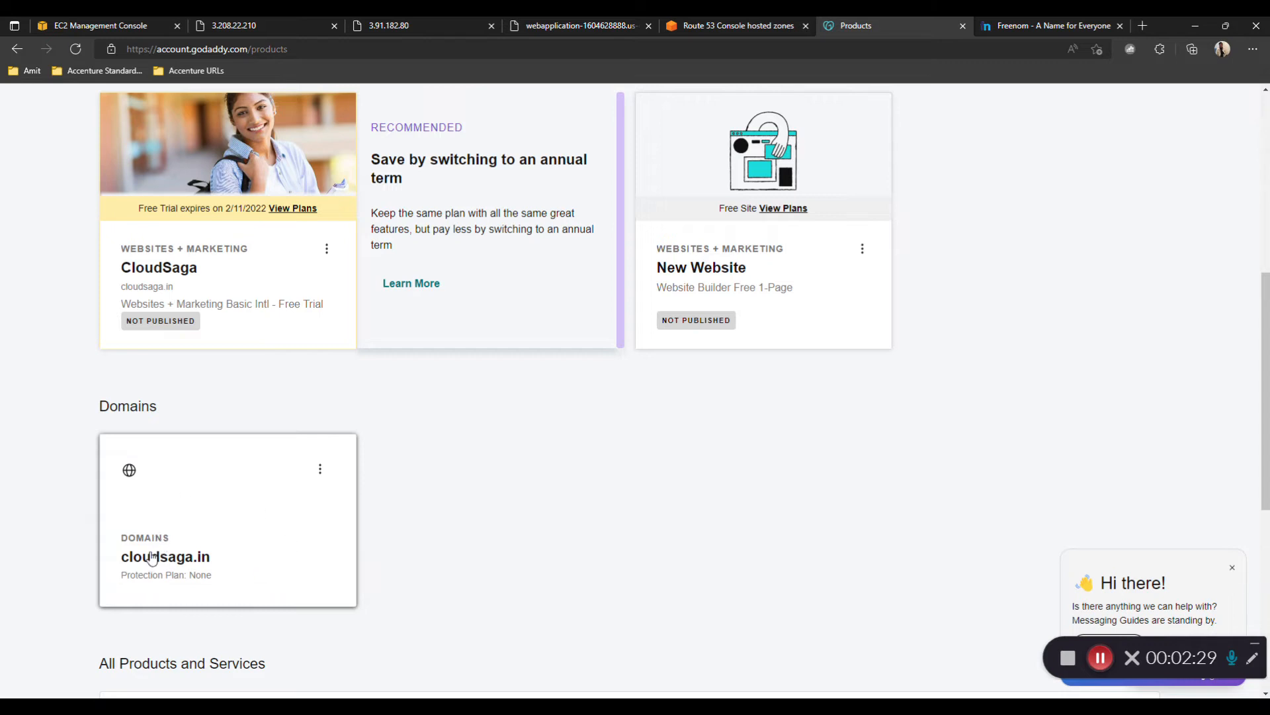
- Create a public hosted zone in Route 53 with the domain name cloudsaga.in
left_click(701, 27)
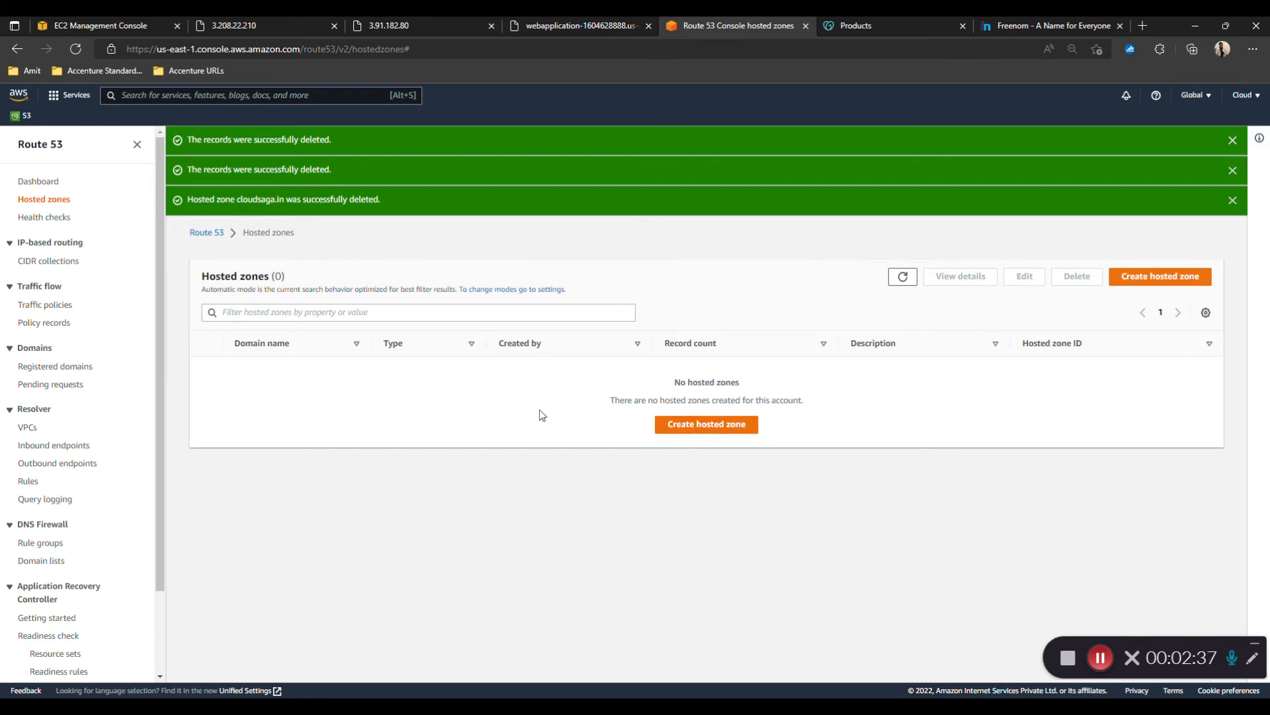
left_click(693, 427)
left_click(146, 298)
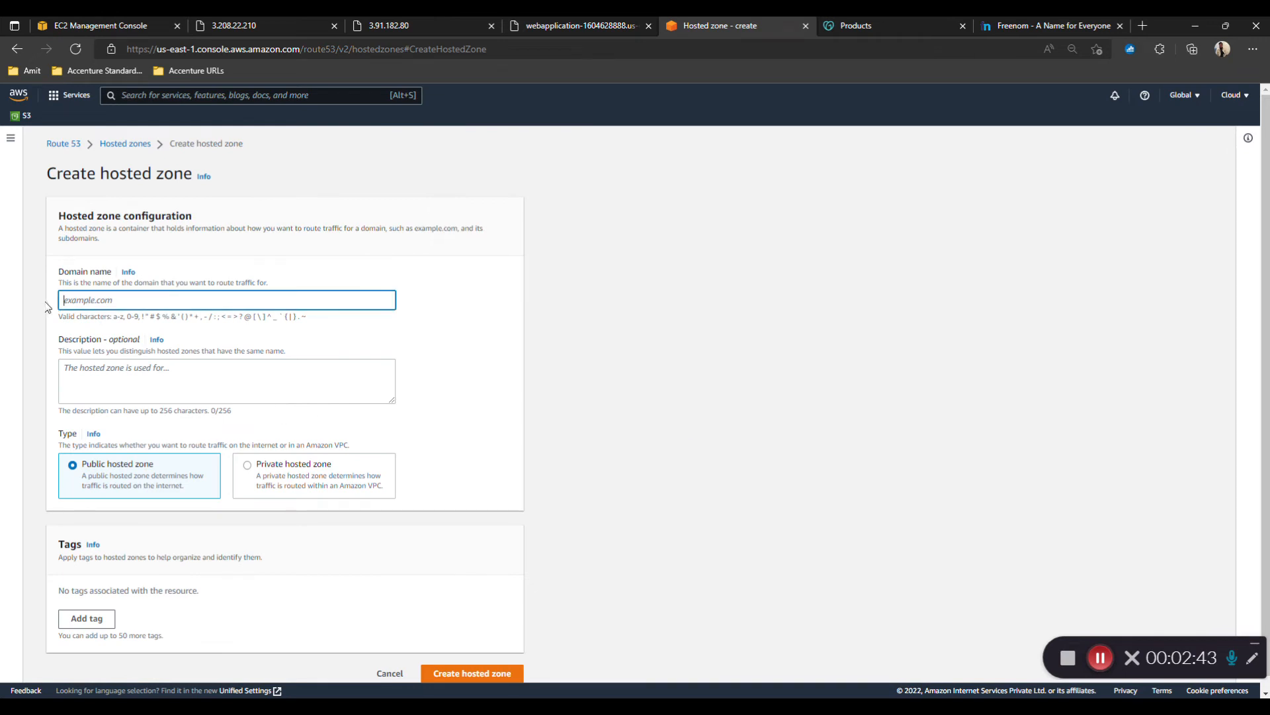
type("cloudsaga.in")
left_click(447, 675)
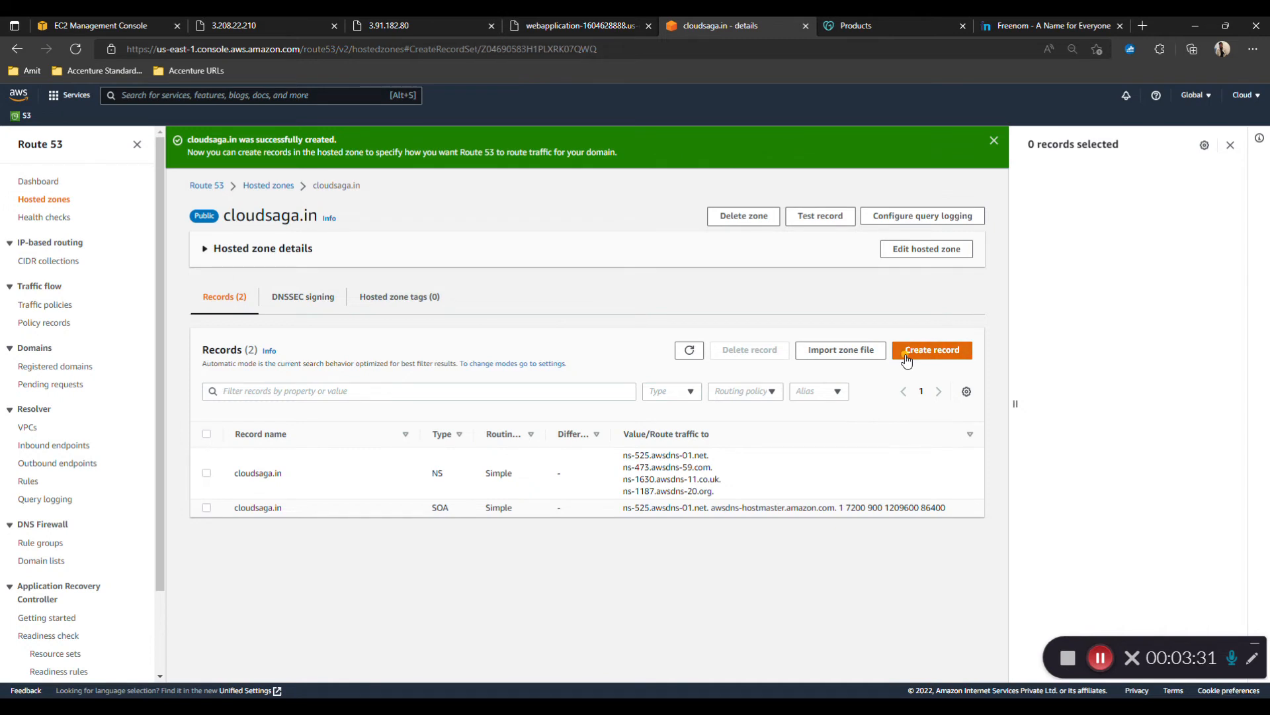
- Start a root-domain A record in cloudsaga.in as an alias to Application and Classic Load Balancer
left_click(906, 357)
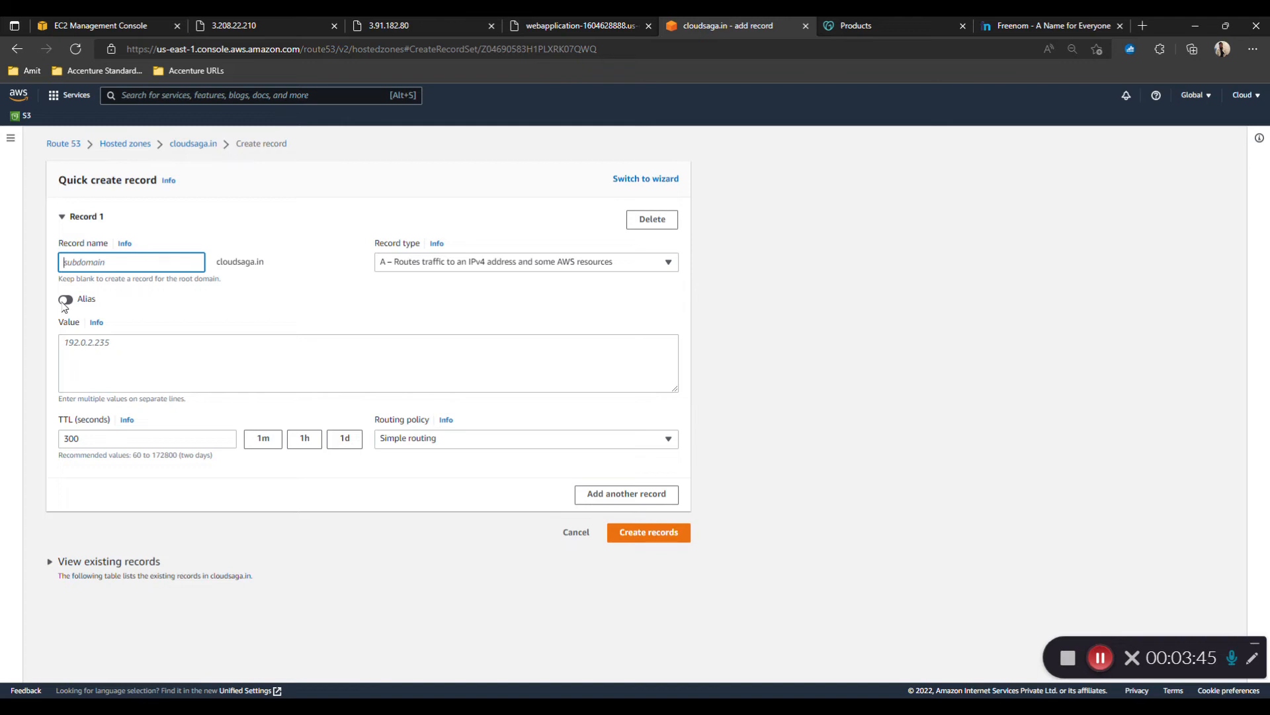
mouse_move(263, 27)
left_click(65, 300)
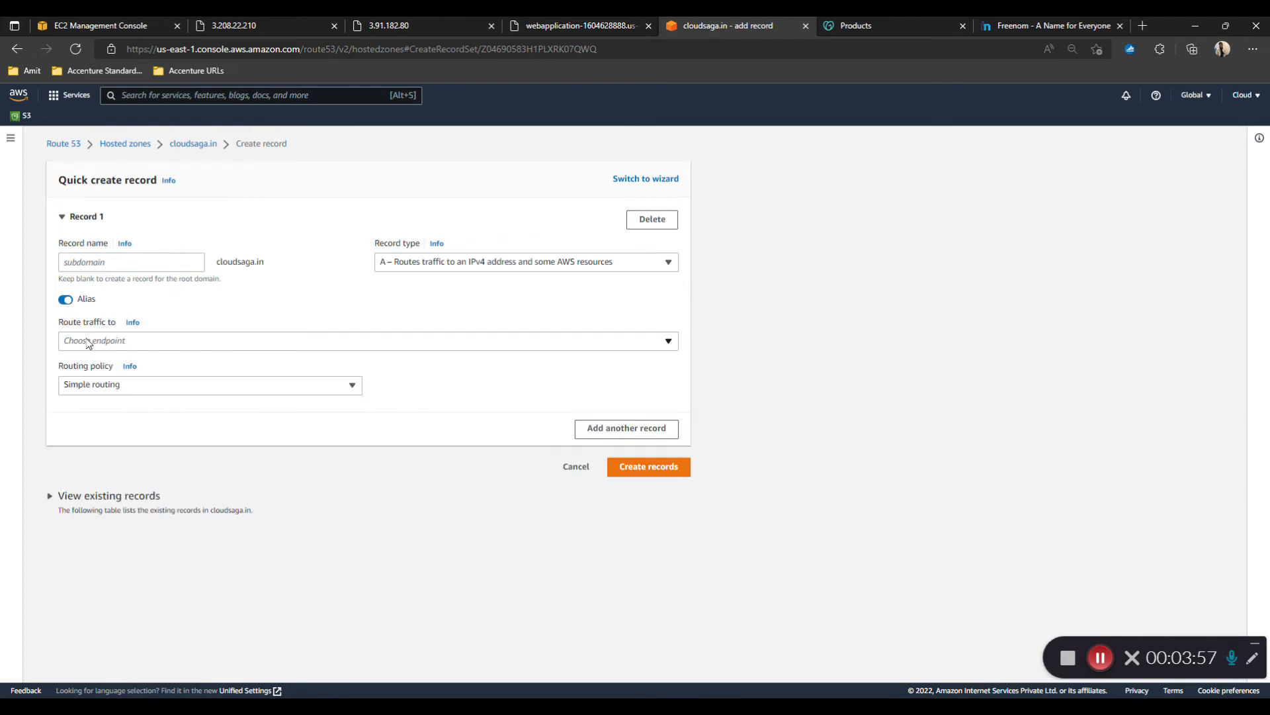
left_click(88, 343)
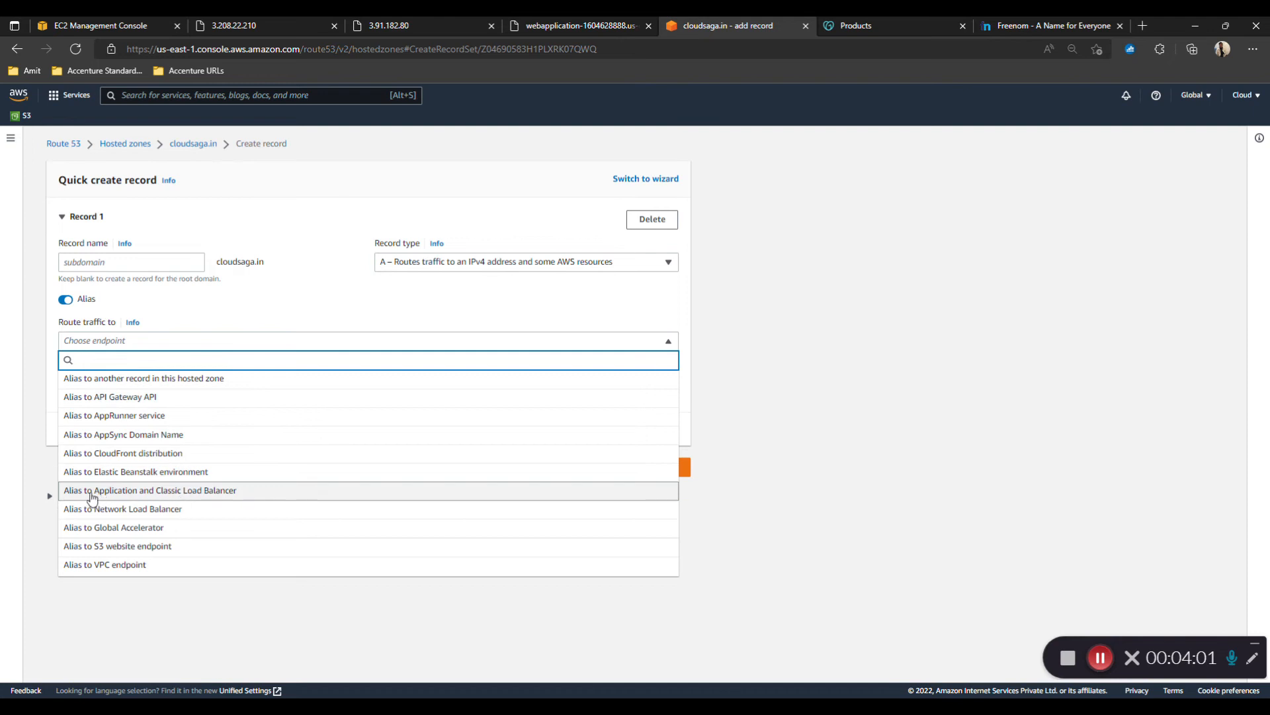
left_click(231, 491)
- Set the alias region to US East (N. Virginia) and choose the dualstack.webapplication-1604628888.us-east-1.elb.amazonaws.com load balancer
left_click(137, 363)
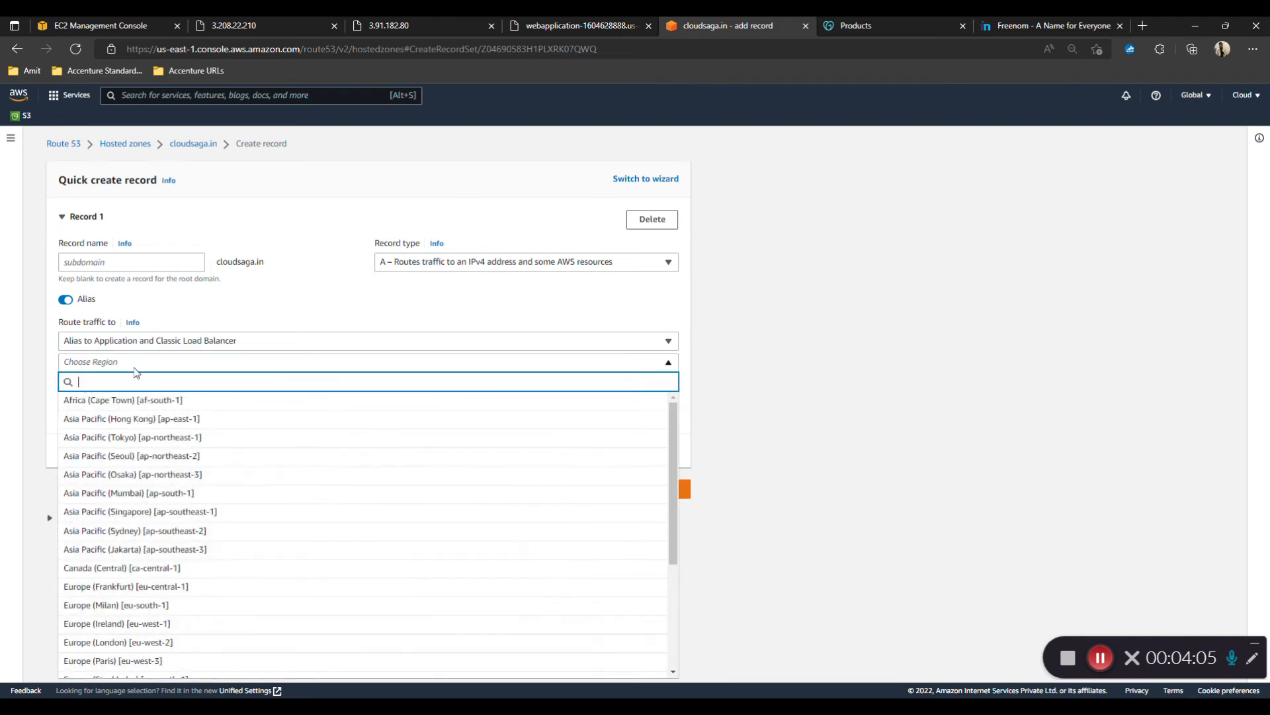
scroll(165, 474, "down", 1)
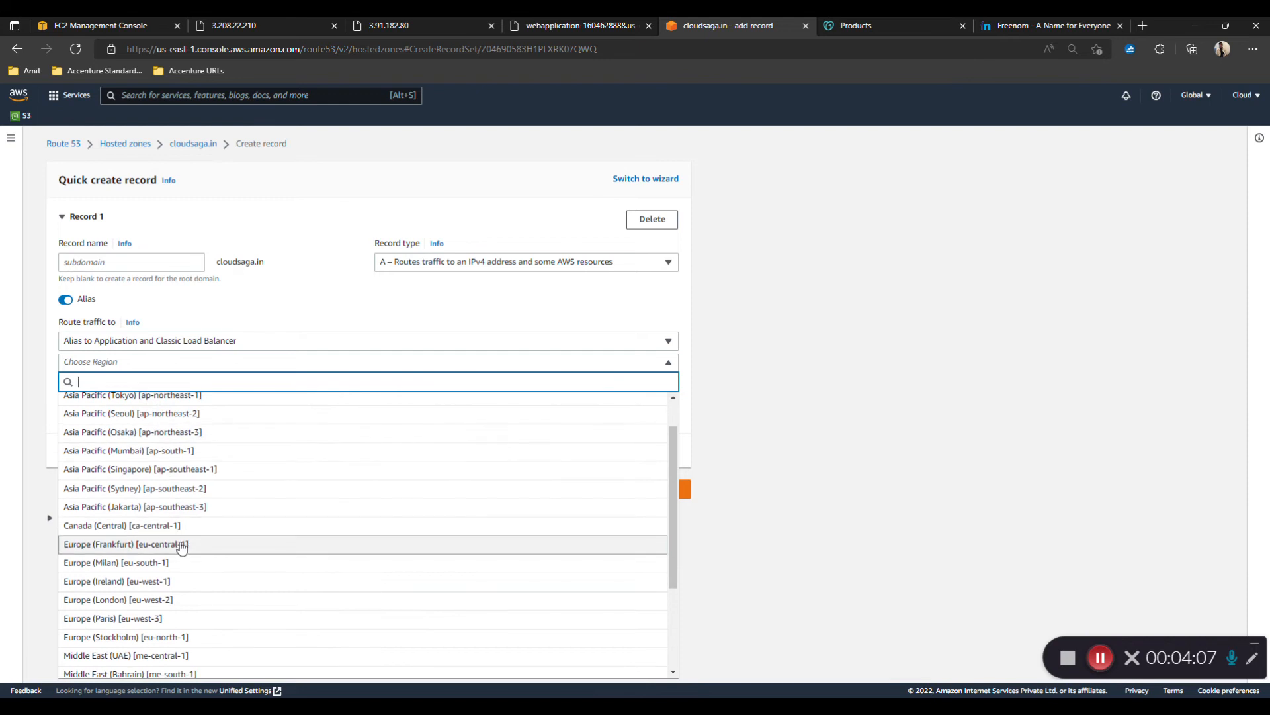
scroll(180, 548, "down", 2)
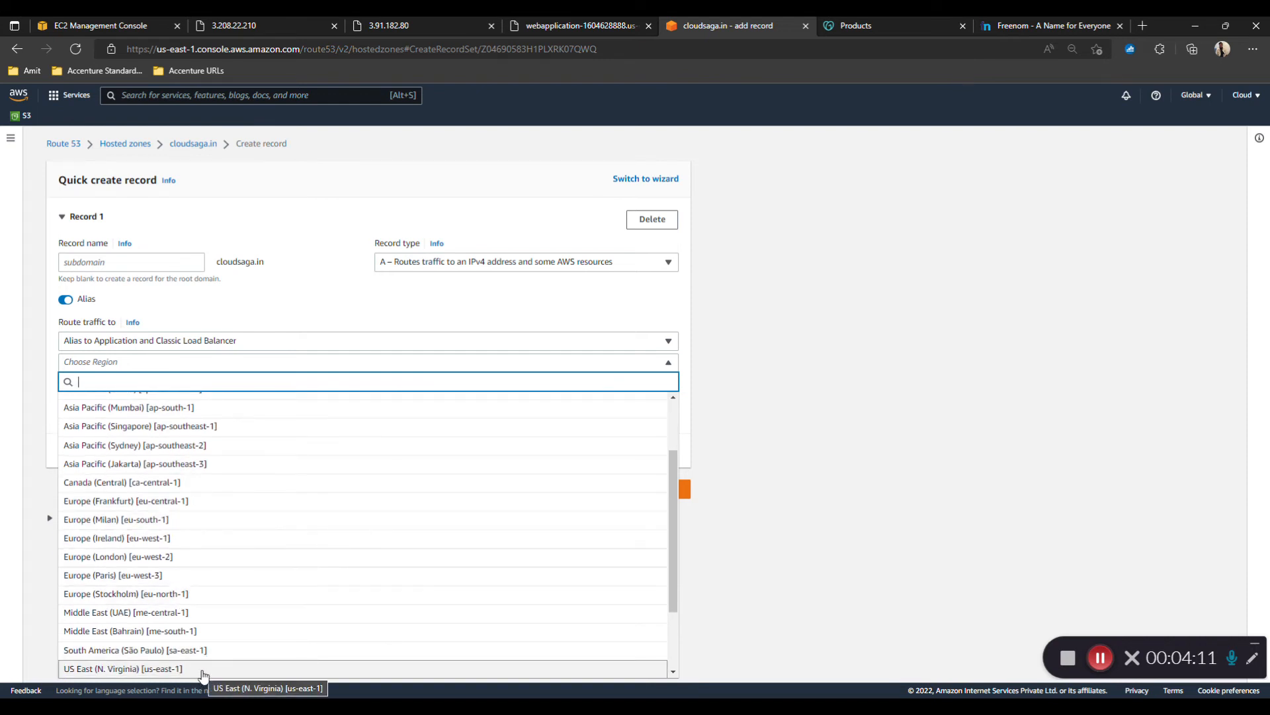
left_click(203, 670)
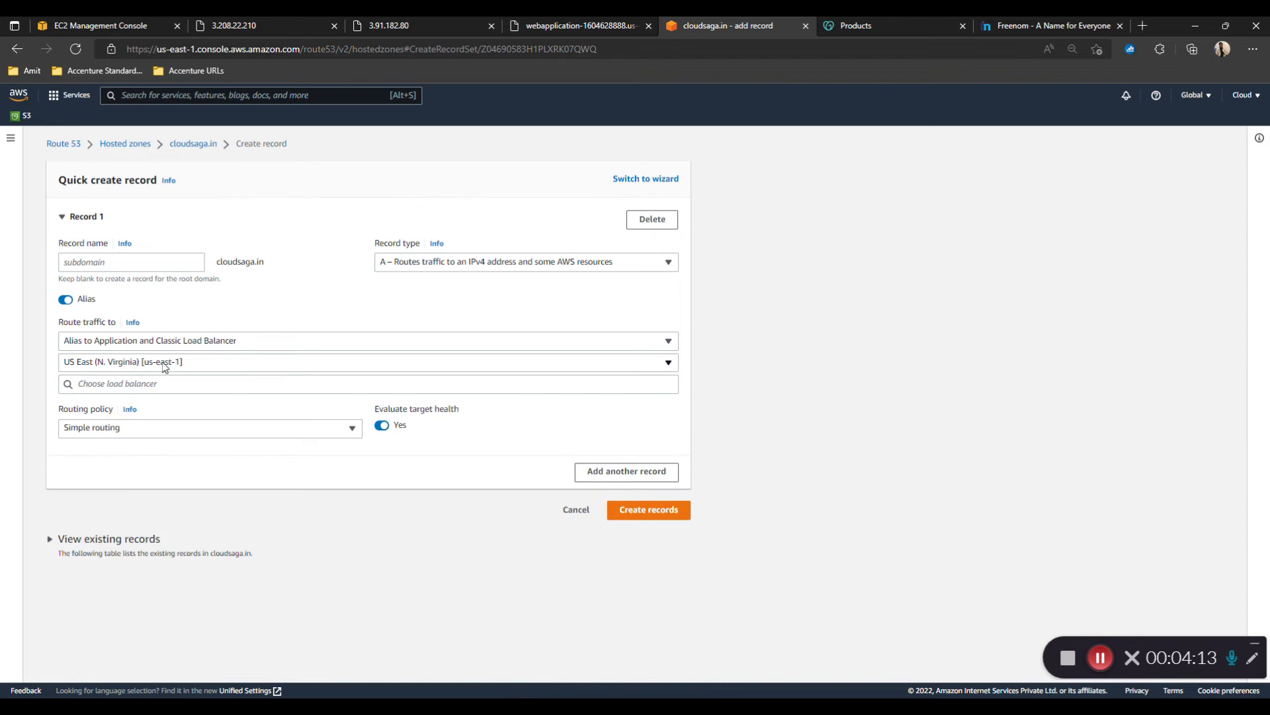
left_click(185, 383)
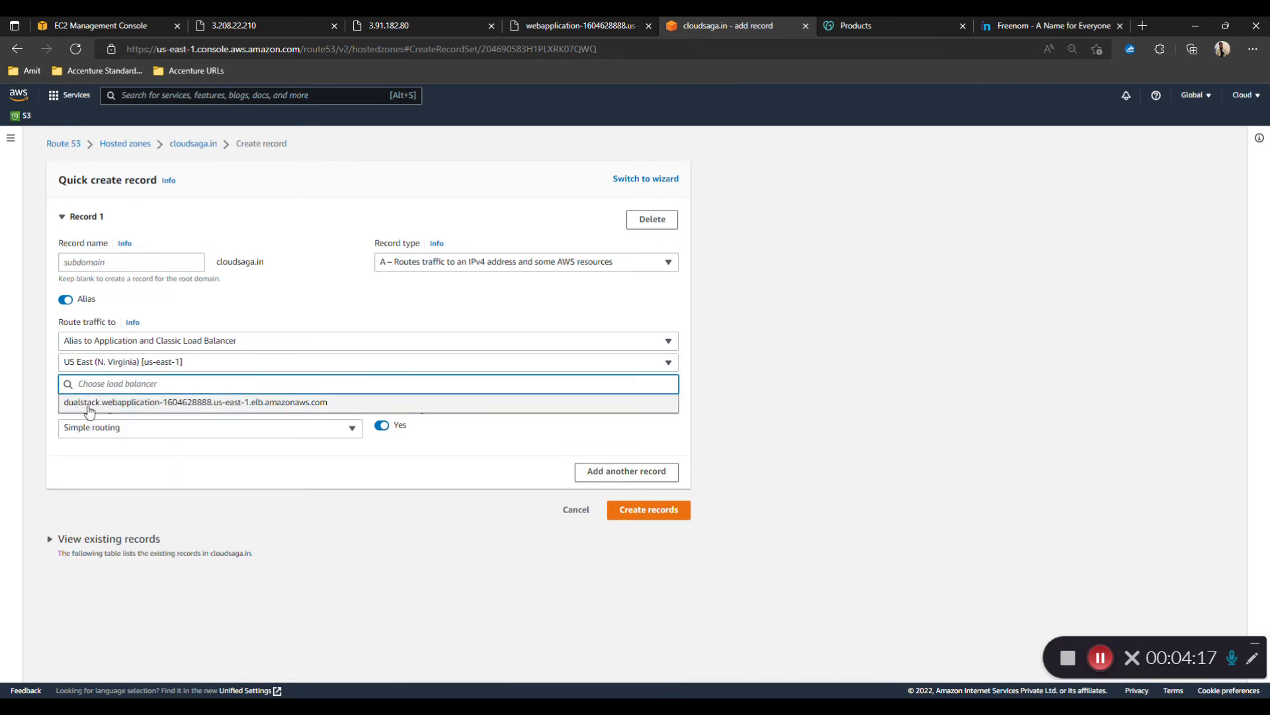
left_click(201, 404)
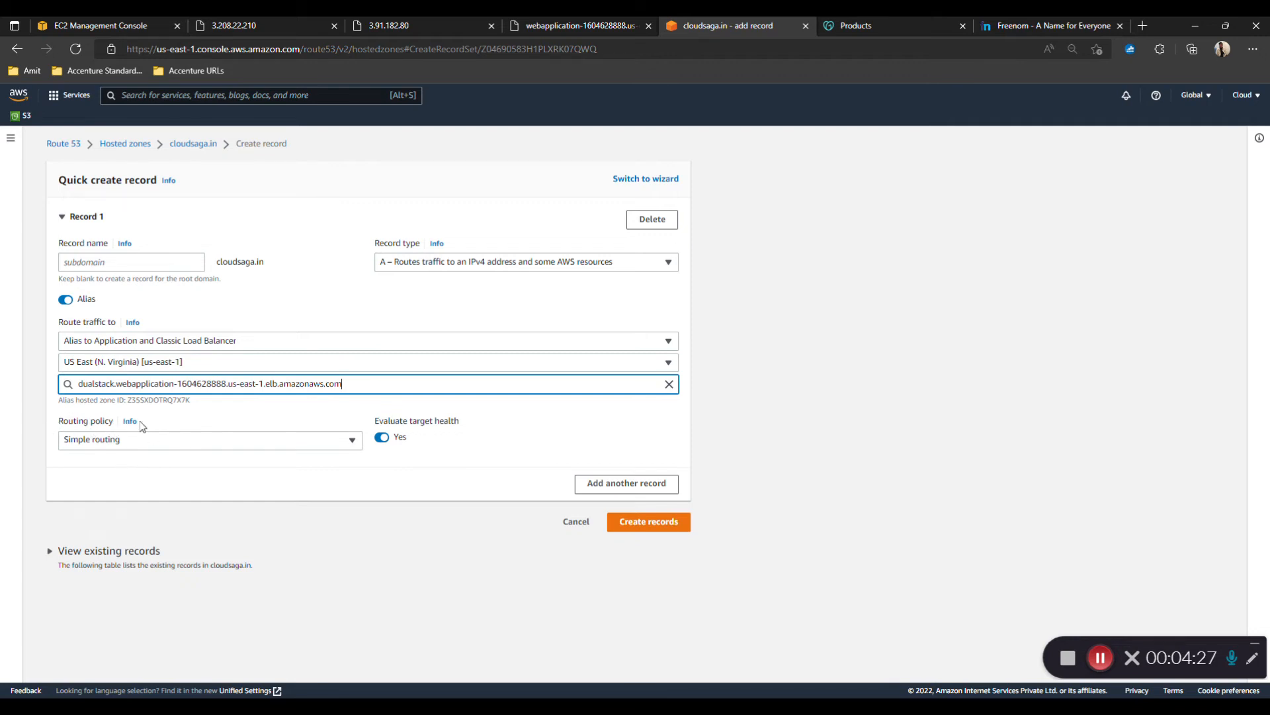
- Choose Simple routing as the routing policy and create the record
left_click(82, 443)
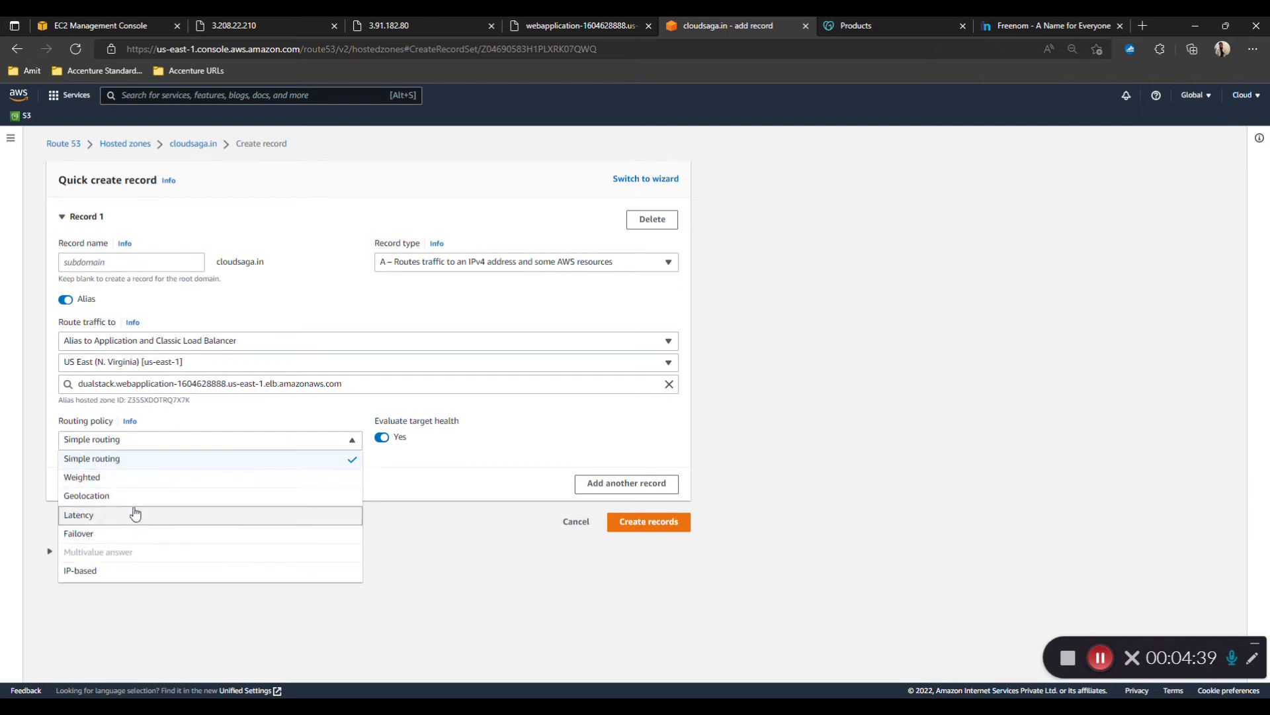
left_click(121, 465)
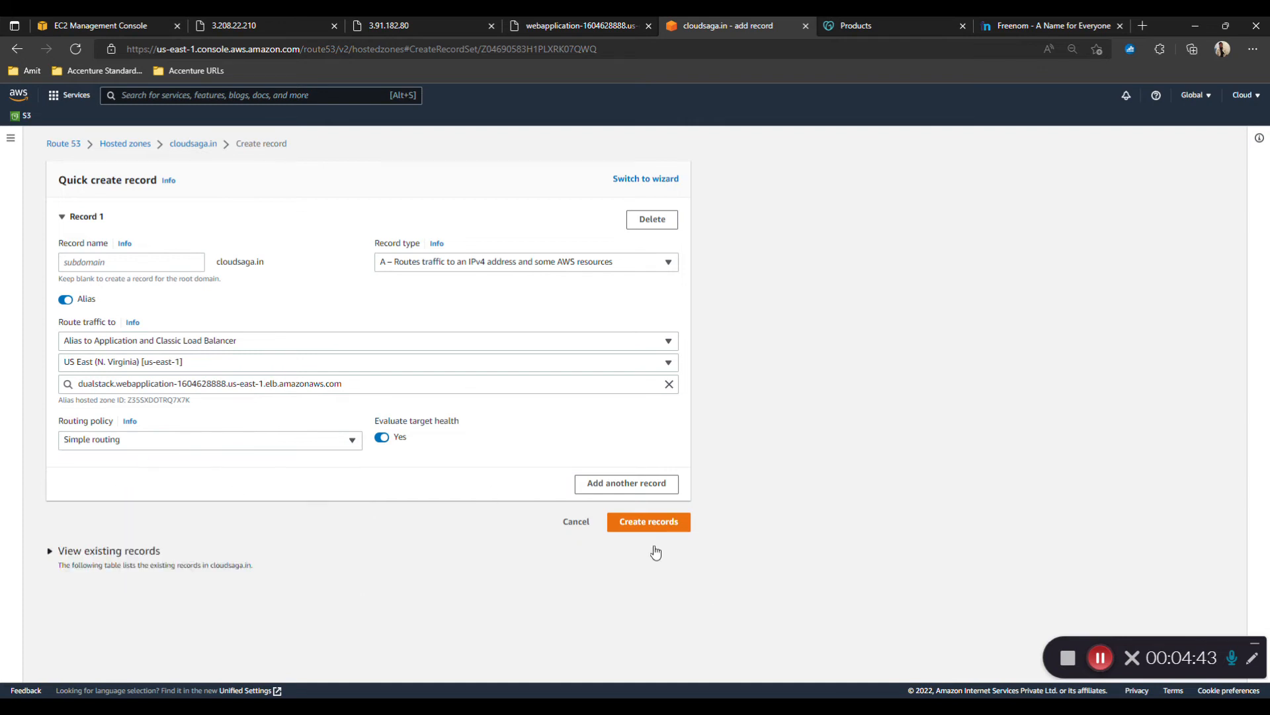
left_click(645, 526)
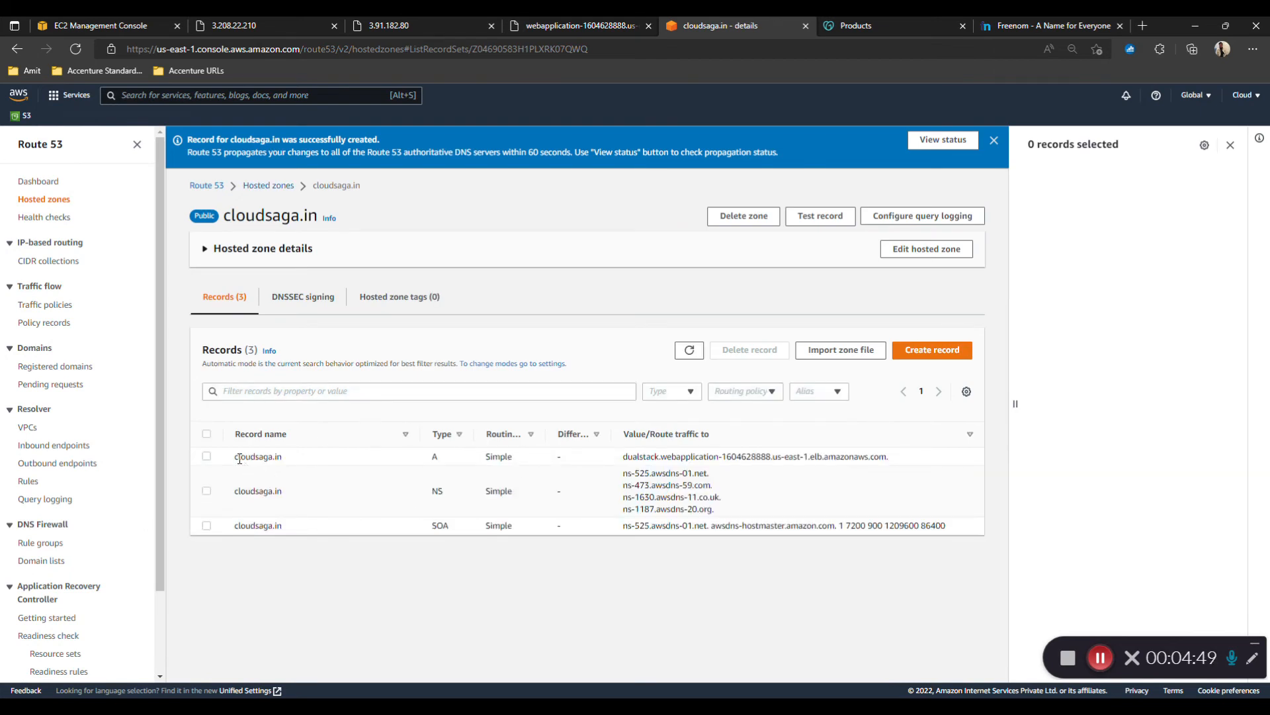
- Highlight the four name servers in the NS record and open DNS management for cloudsaga.in in GoDaddy
double_click(434, 457)
left_click_drag(623, 473, 731, 515)
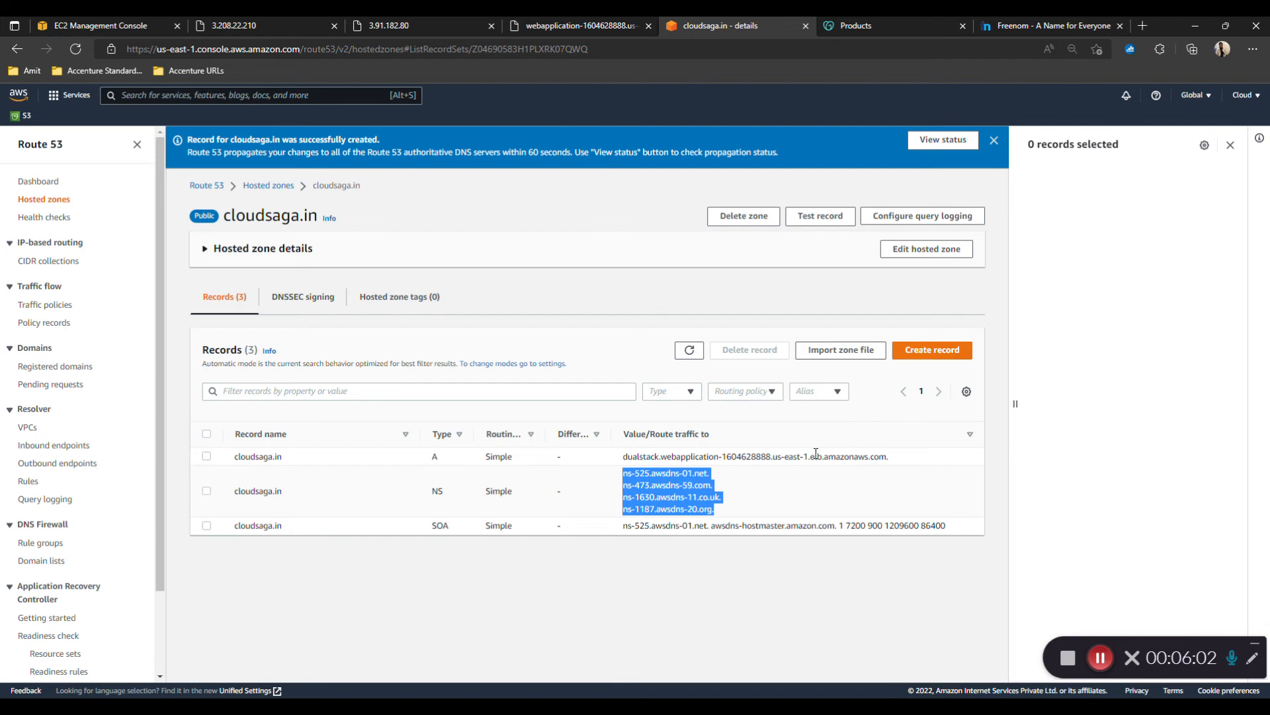
left_click(855, 30)
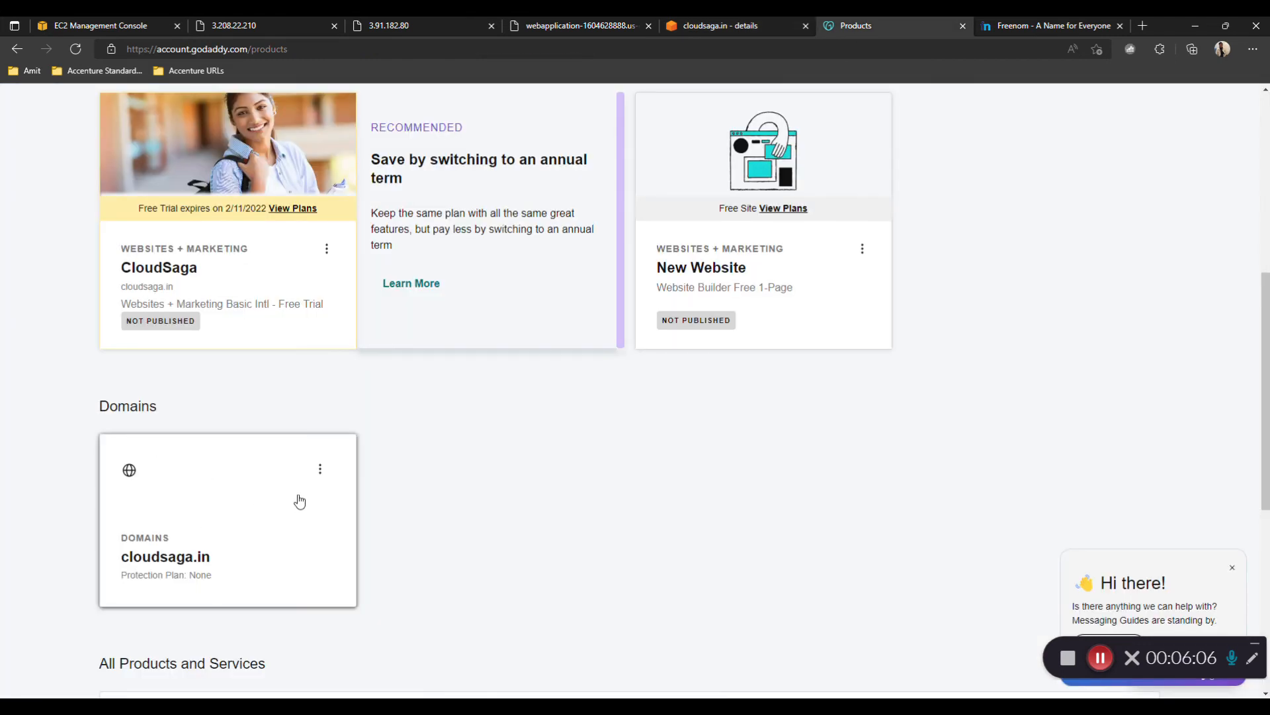
left_click(321, 470)
left_click(299, 533)
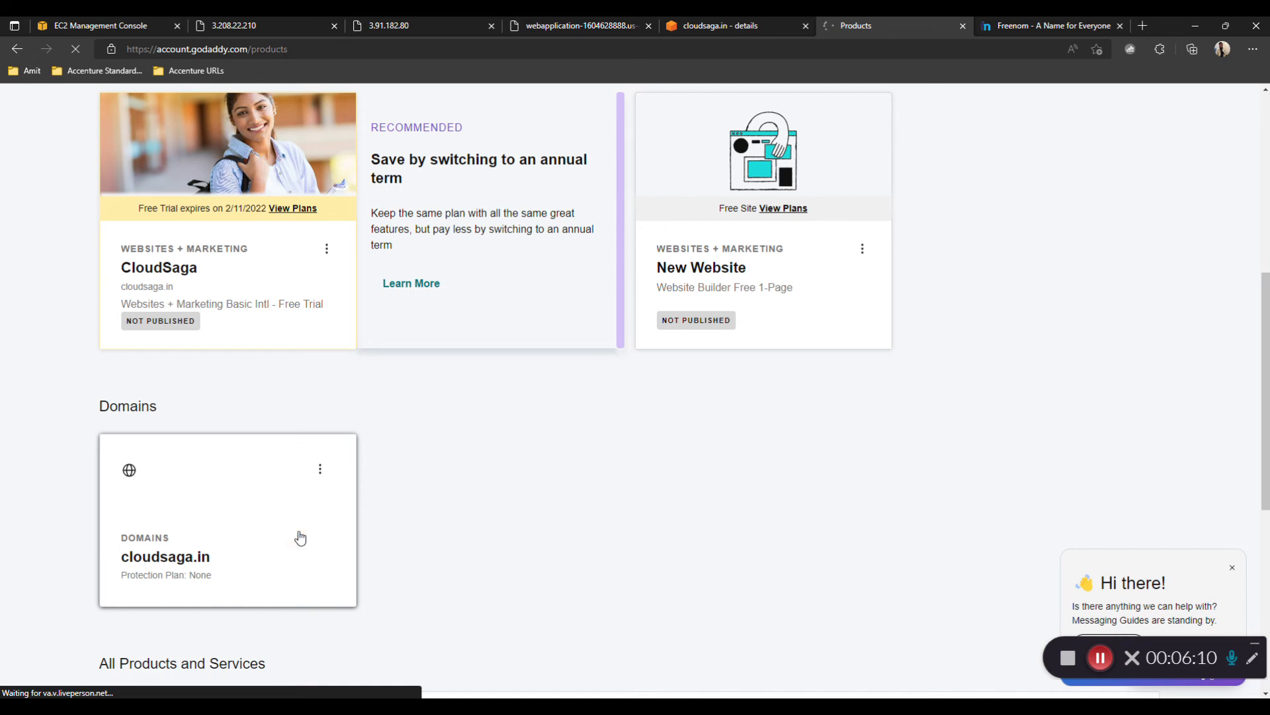
- Open the cloudsaga.in nameservers for custom entry and compare them with the name servers in the Route 53 NS record
scroll(274, 448, "down", 3)
scroll(275, 447, "down", 5)
scroll(142, 396, "down", 3)
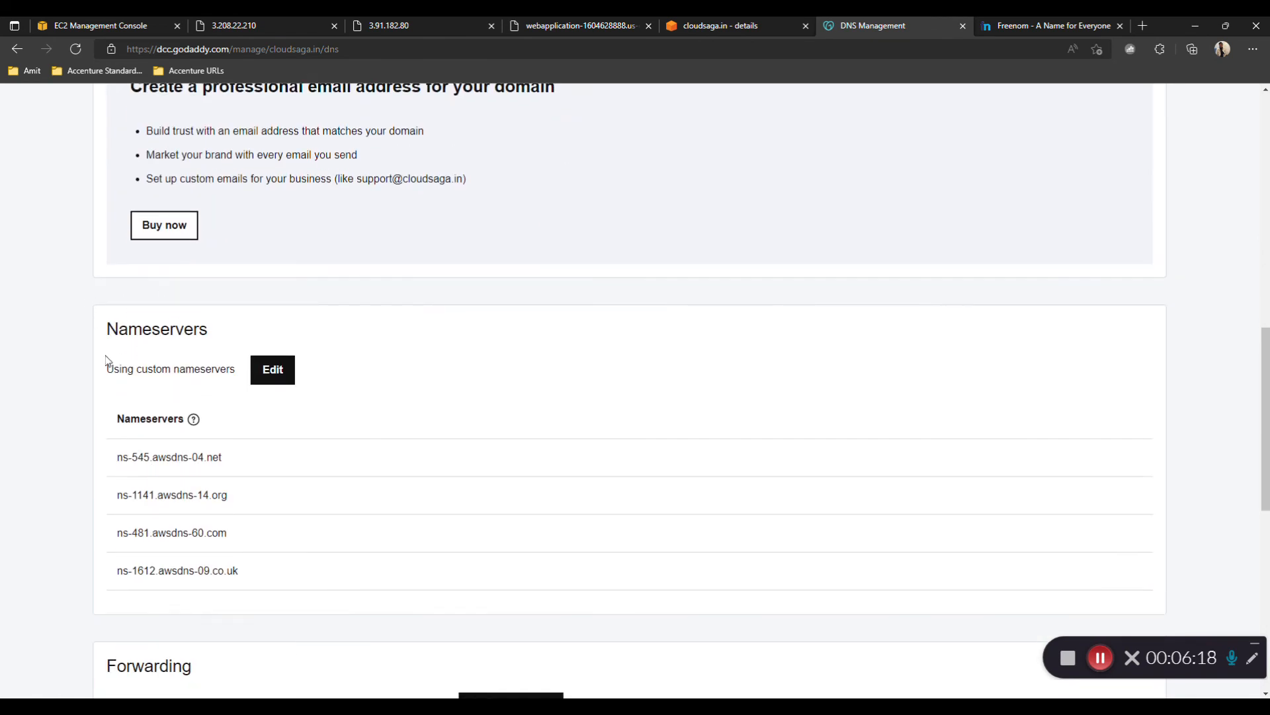
left_click(271, 375)
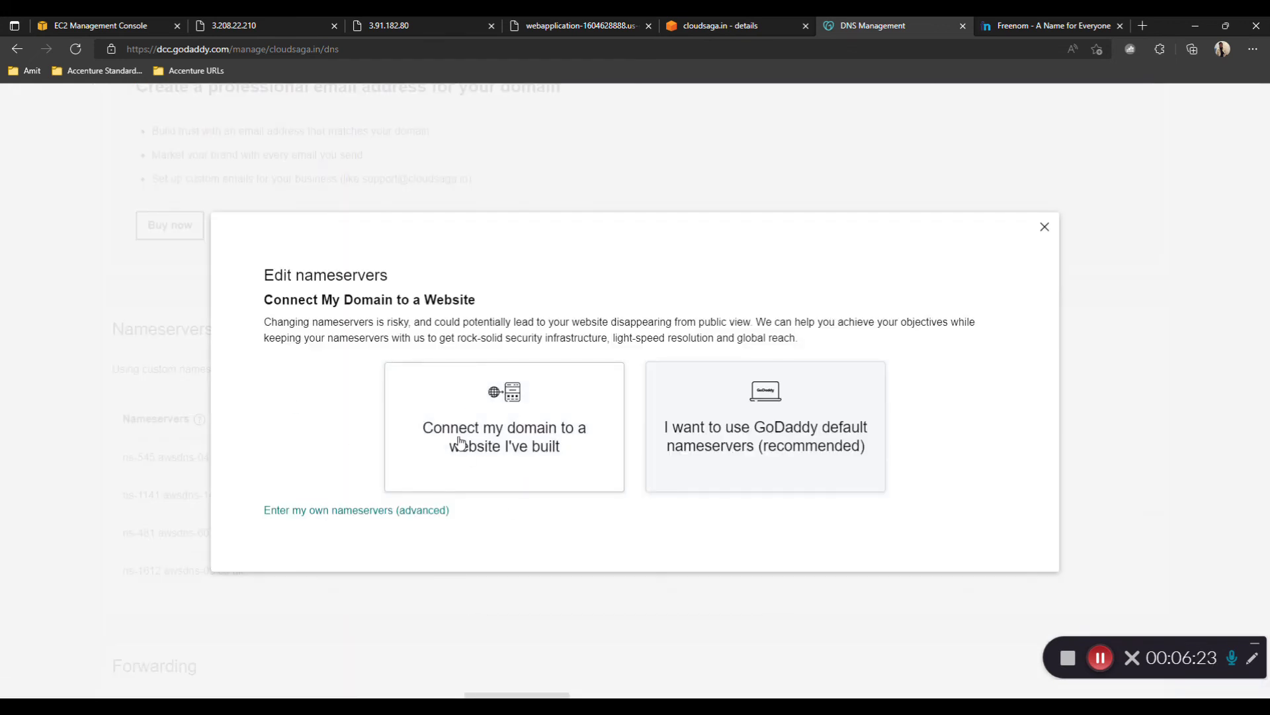
left_click(309, 518)
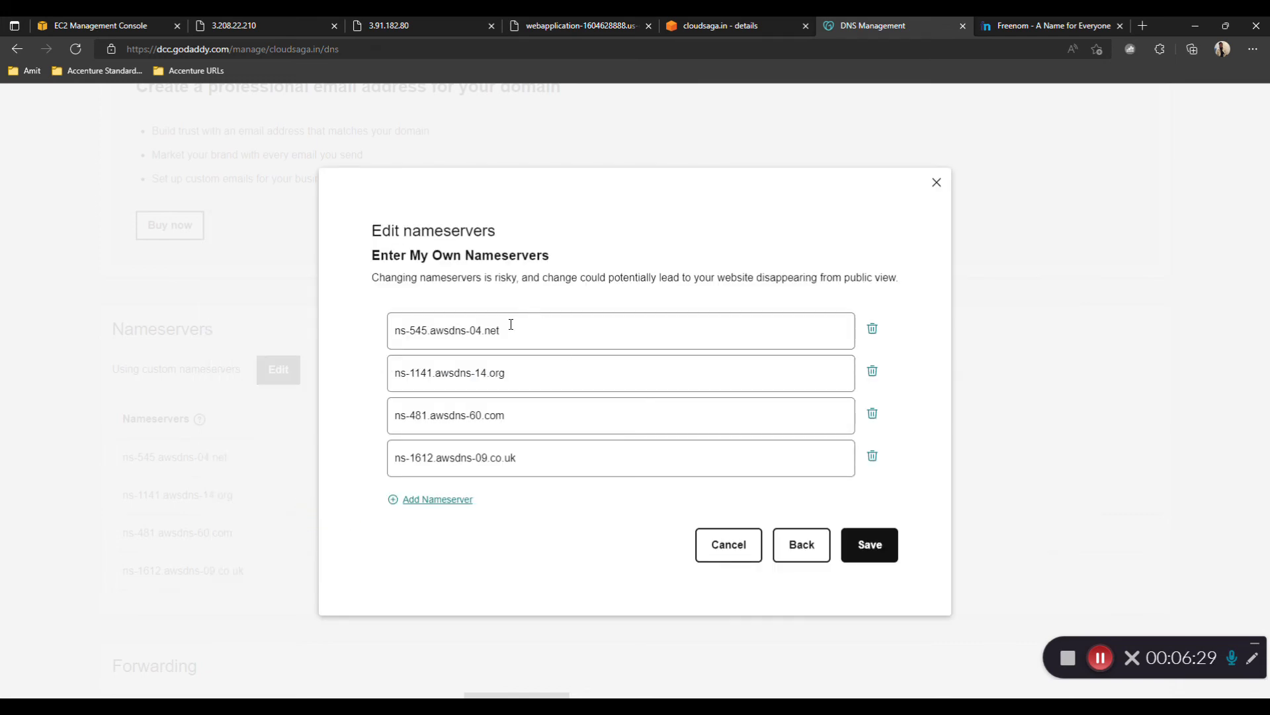
left_click(725, 30)
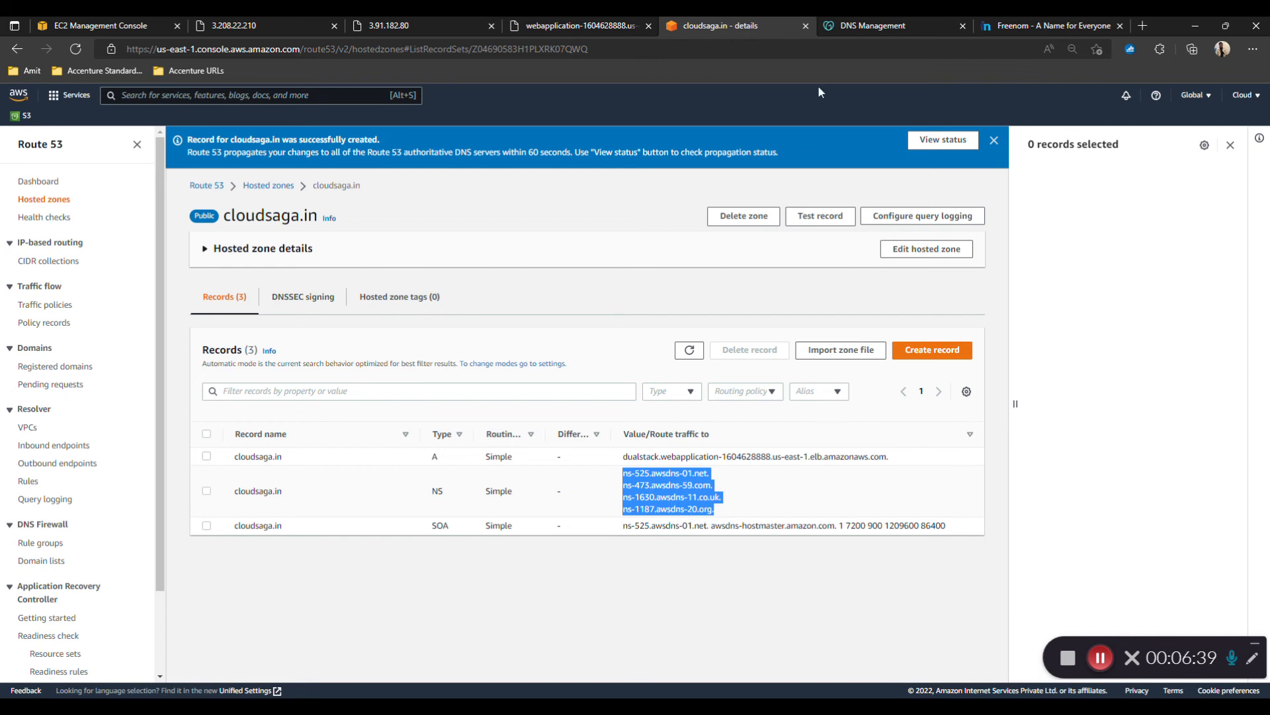
left_click(936, 26)
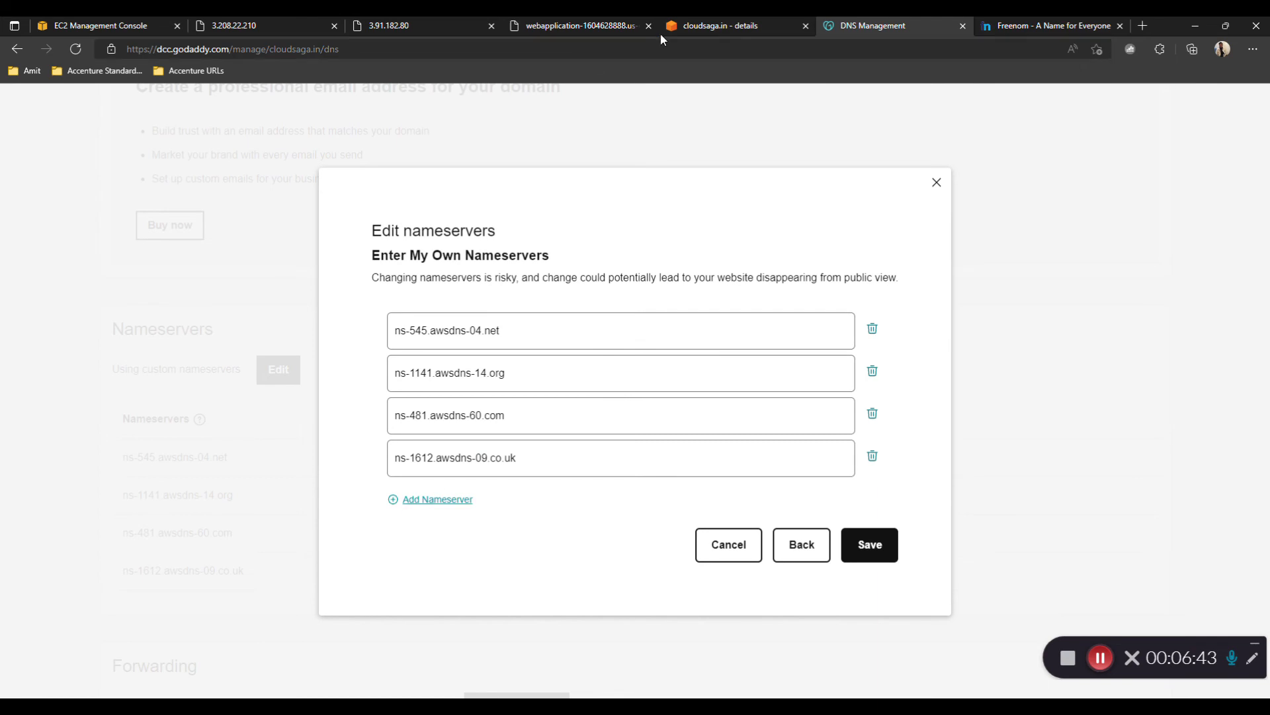
- Copy ns-525.awsdns-01.net from the Route 53 NS record and replace the first custom nameserver in GoDaddy with it
left_click(688, 28)
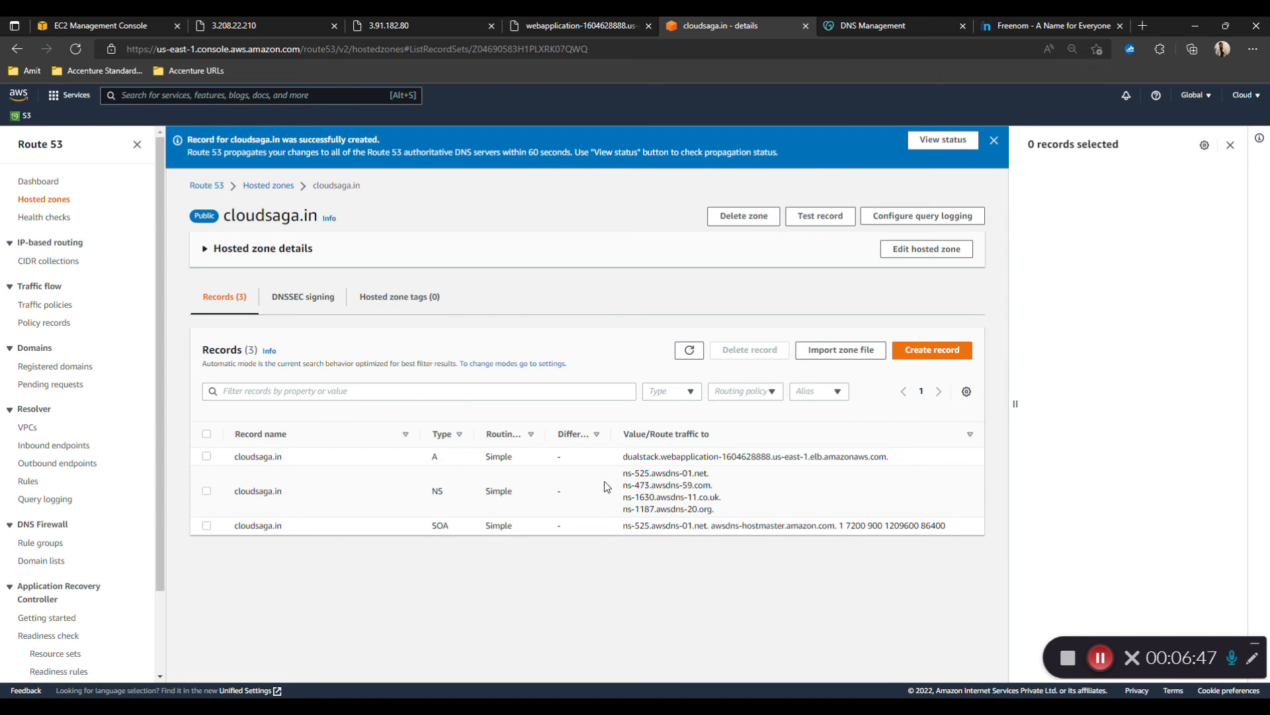
left_click(878, 30)
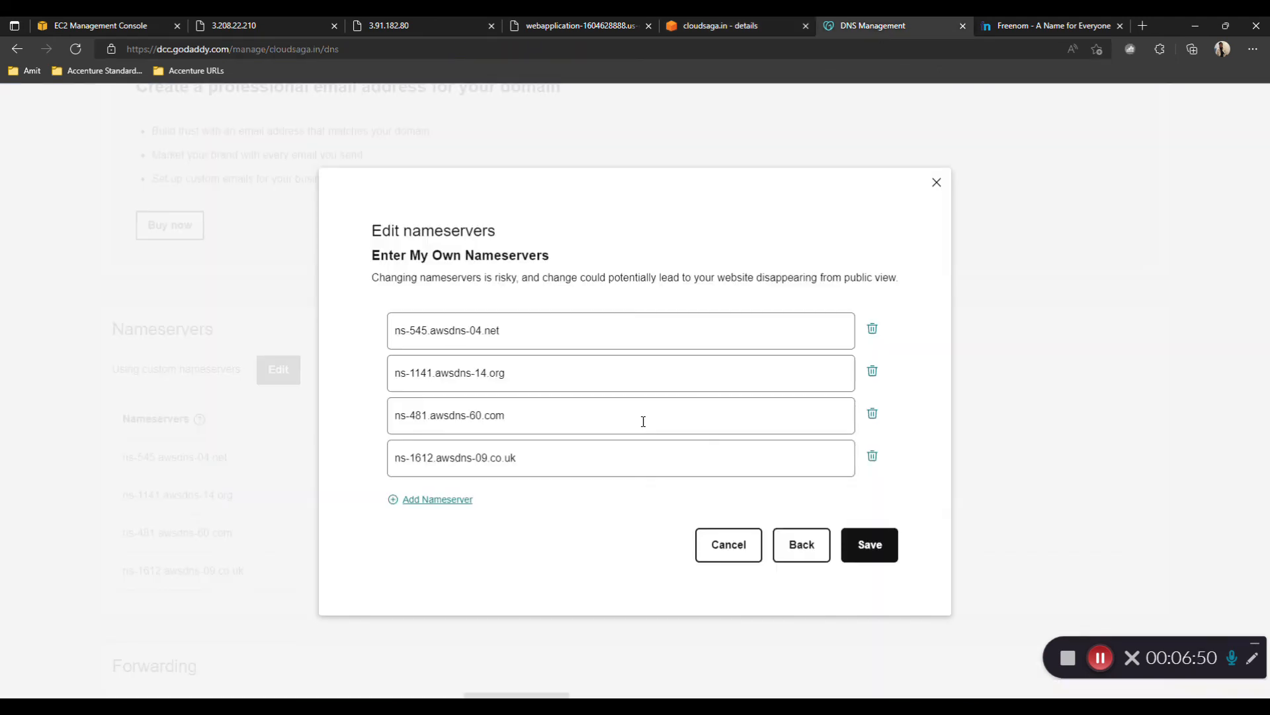
left_click(741, 27)
left_click(206, 490)
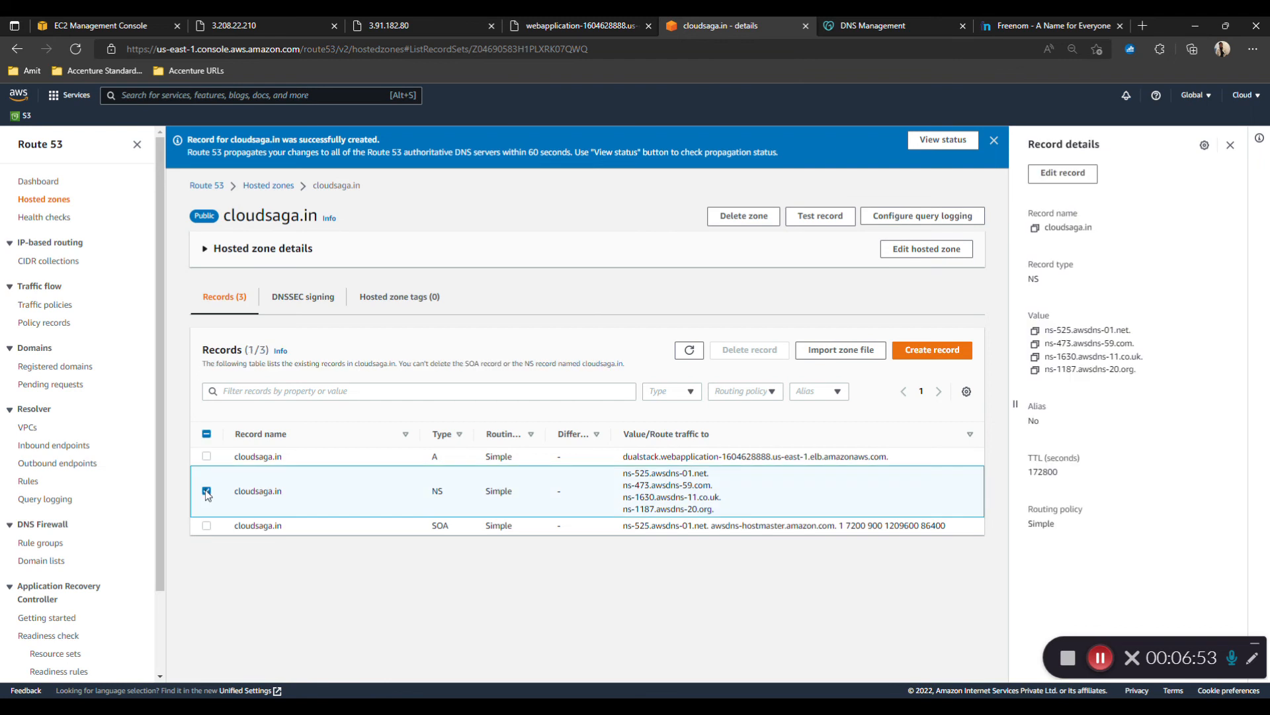
left_click(1035, 330)
left_click(887, 31)
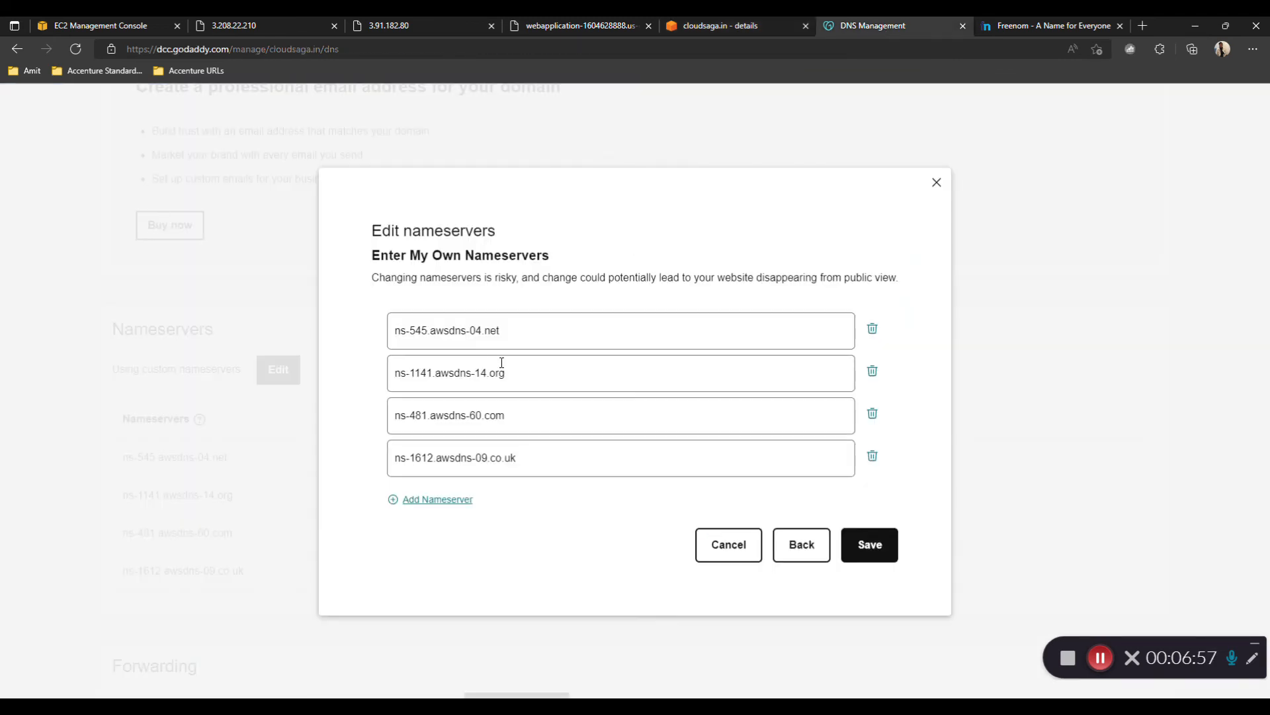
left_click_drag(370, 330, 519, 330)
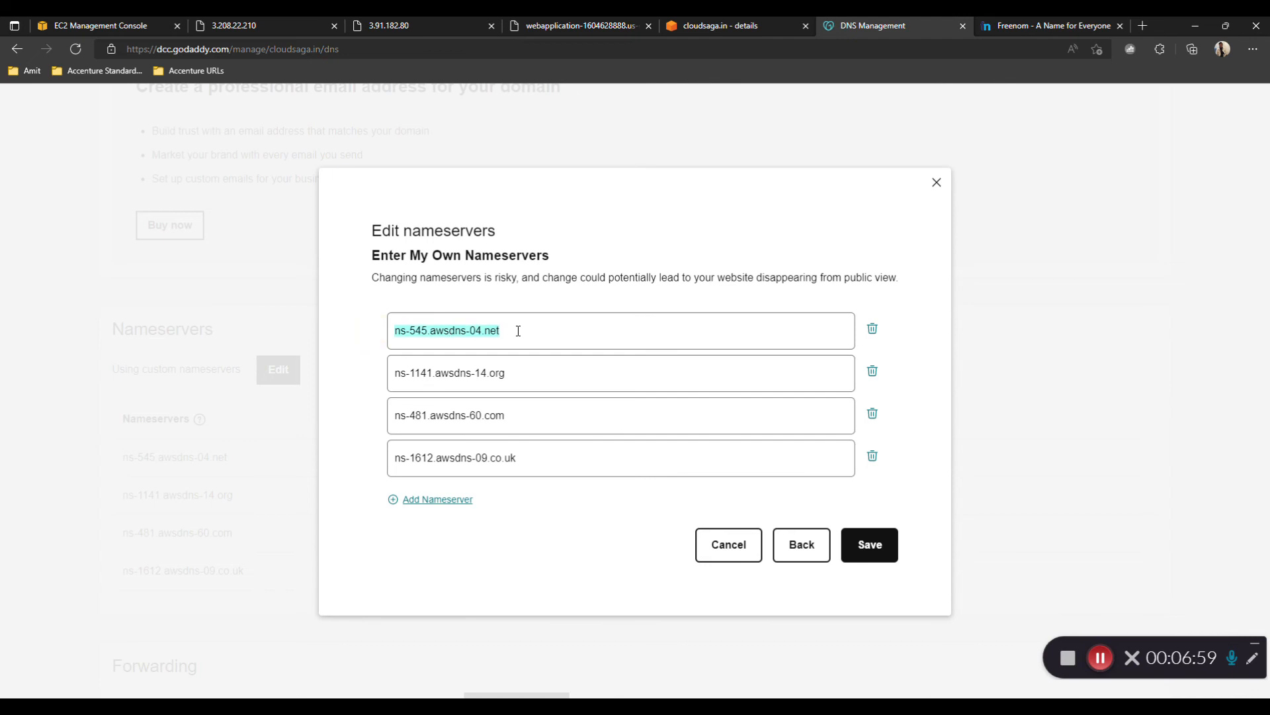
key("ctrl+v")
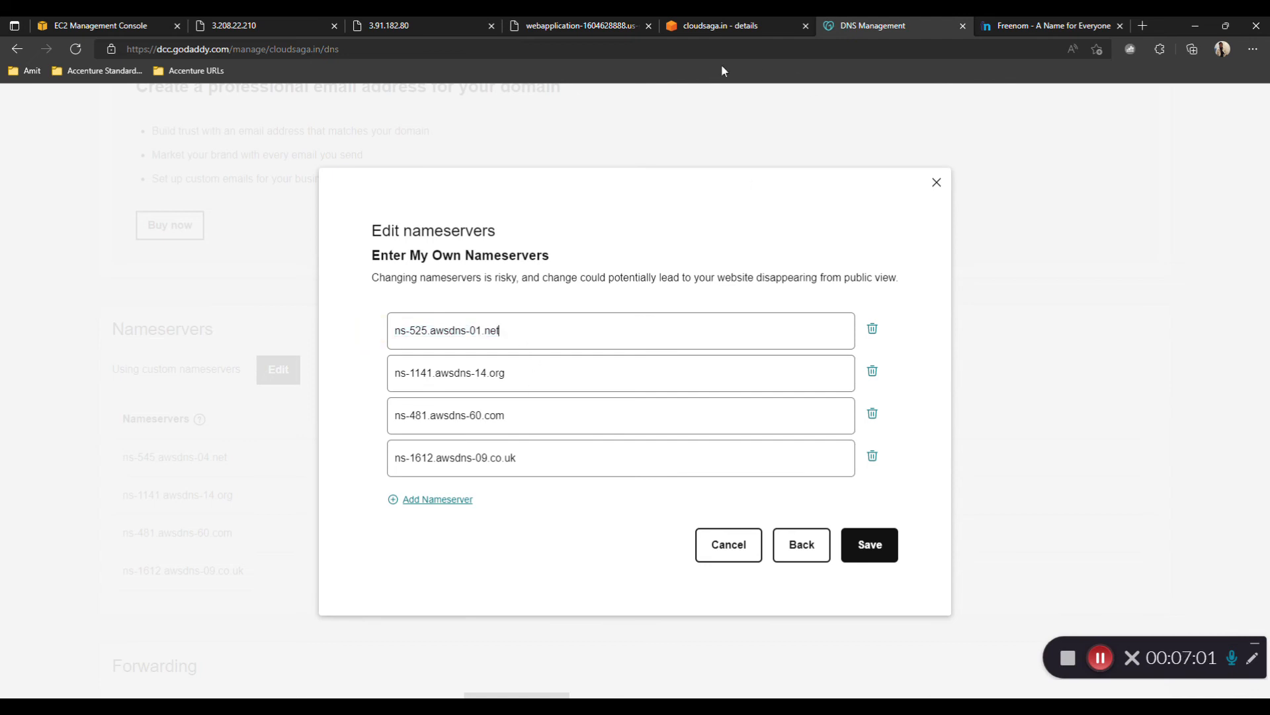
- Replace the second GoDaddy nameserver with ns-473.awsdns-59.com copied from the Route 53 NS record
left_click(728, 29)
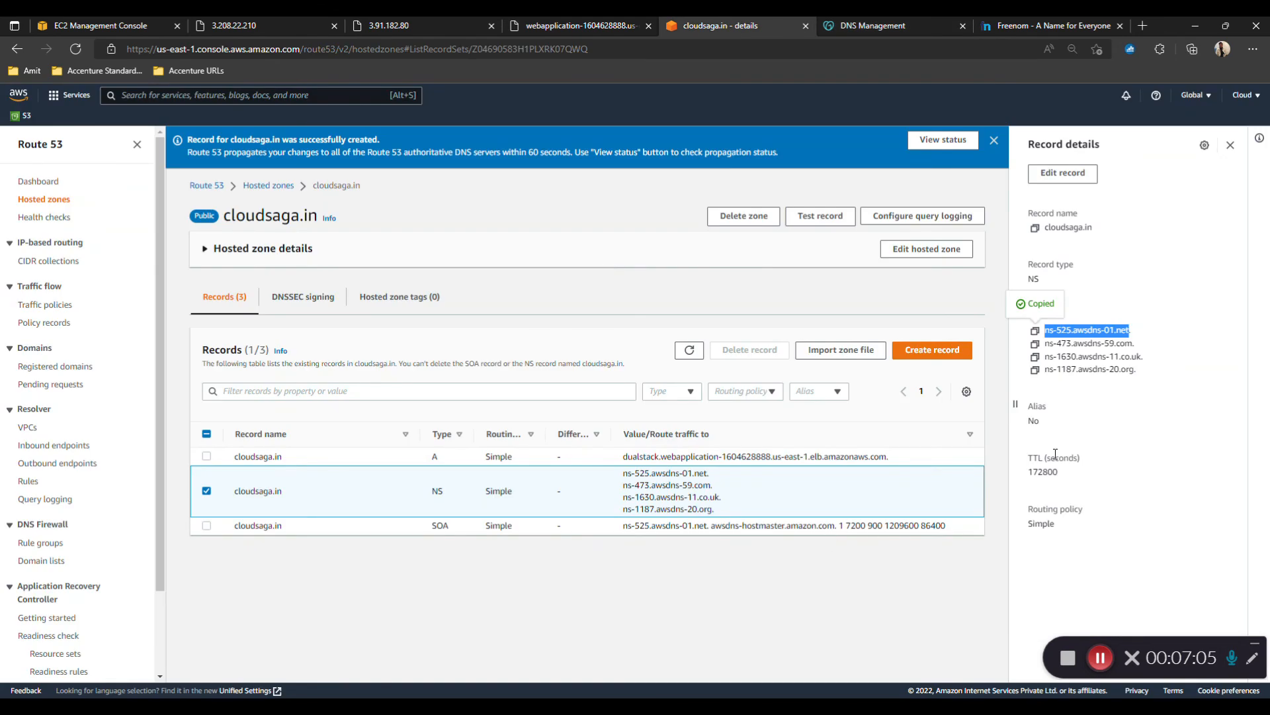
left_click(1035, 343)
left_click(860, 27)
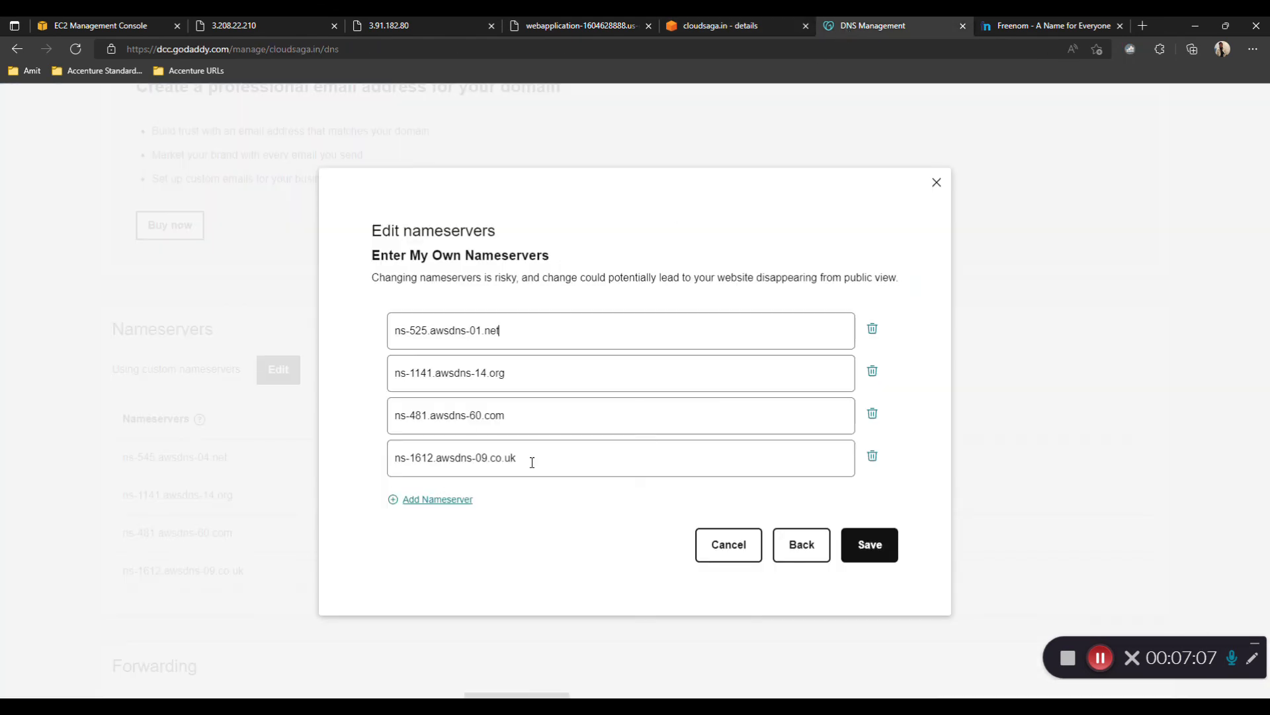
left_click_drag(559, 375, 363, 377)
key("ctrl+v")
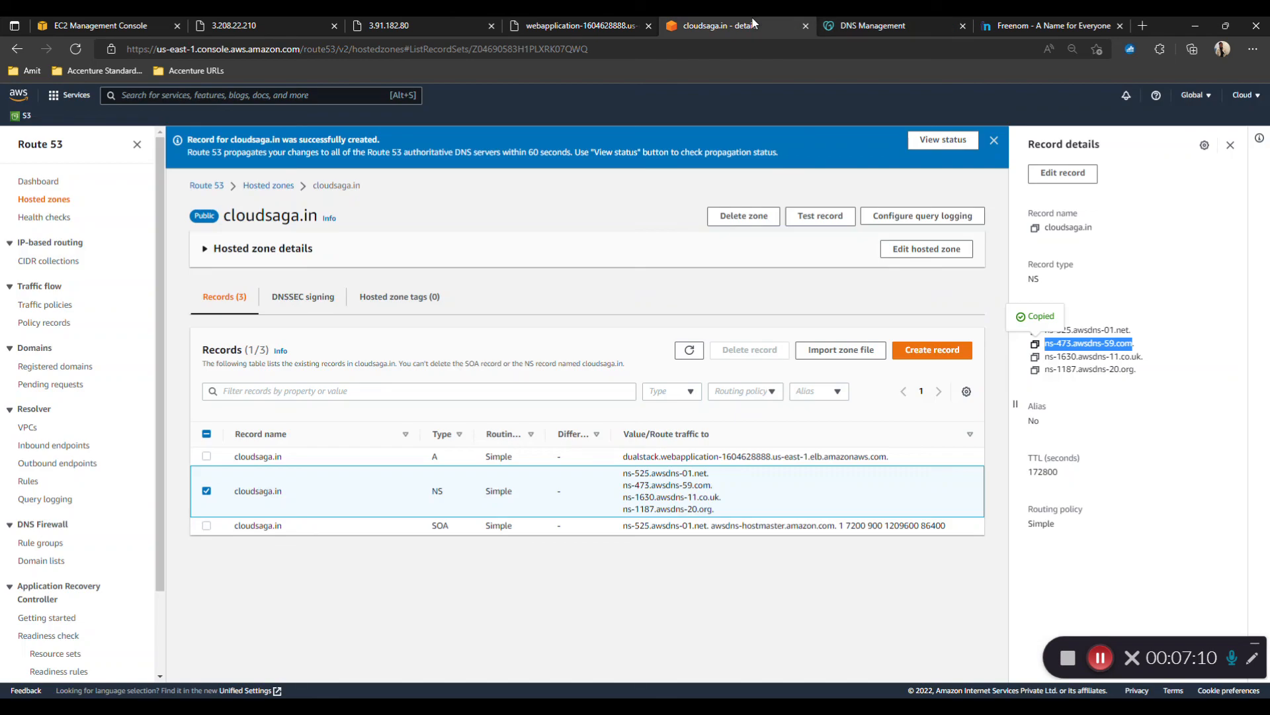
- Replace the third GoDaddy nameserver with ns-1630.awsdns-11.co.uk copied from the Route 53 NS record
left_click(755, 25)
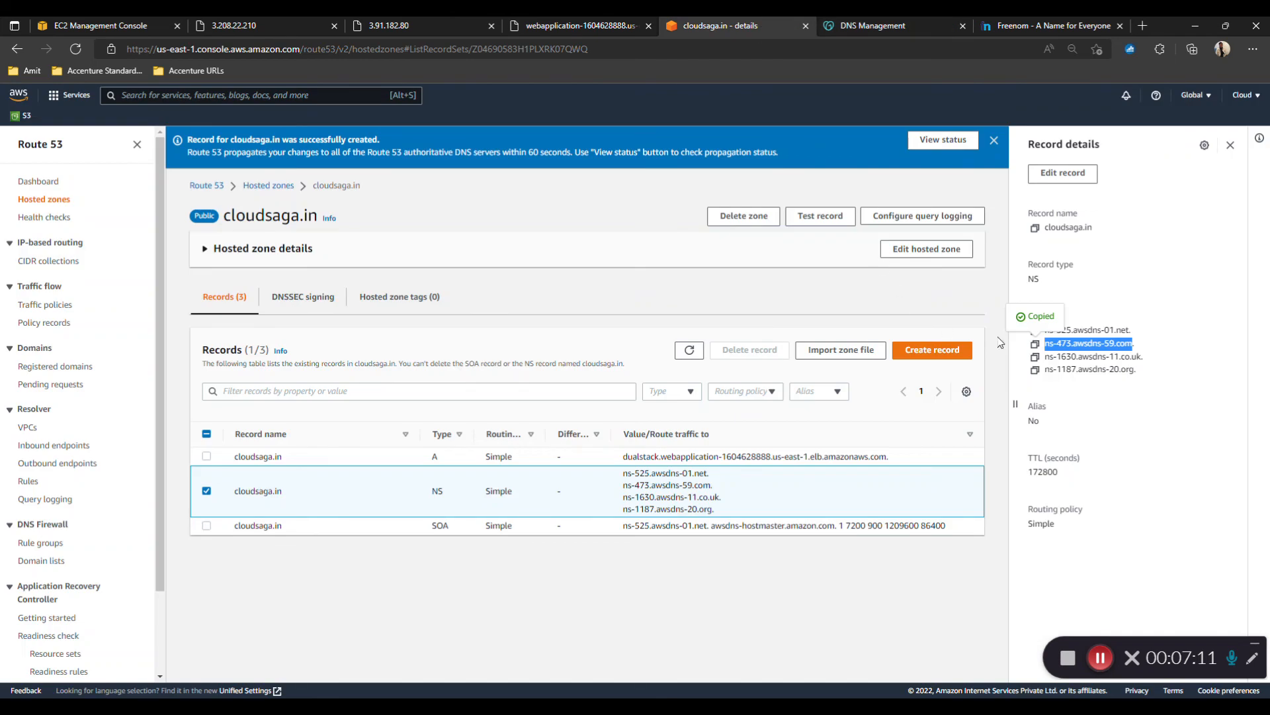
left_click(1035, 357)
left_click(873, 25)
left_click_drag(505, 415, 363, 414)
key("ctrl+v")
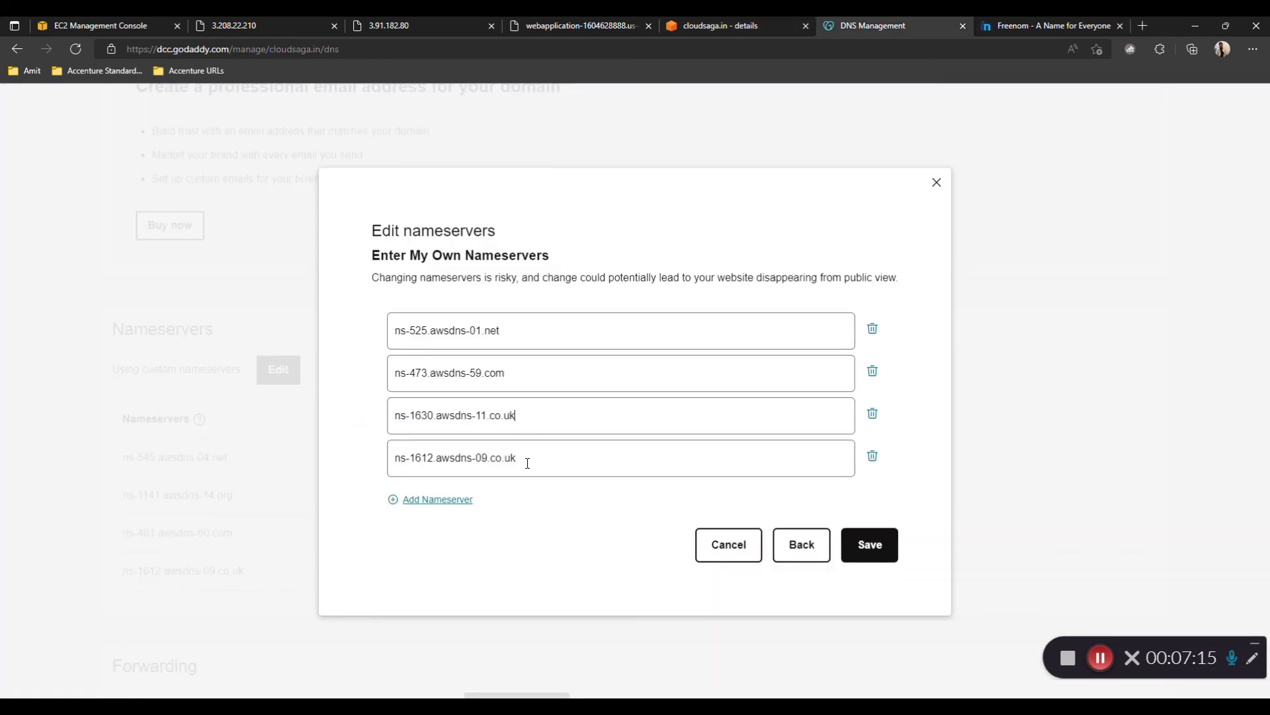
- Replace the fourth GoDaddy nameserver with ns-1187.awsdns-20.org copied from the Route 53 NS record
left_click(721, 25)
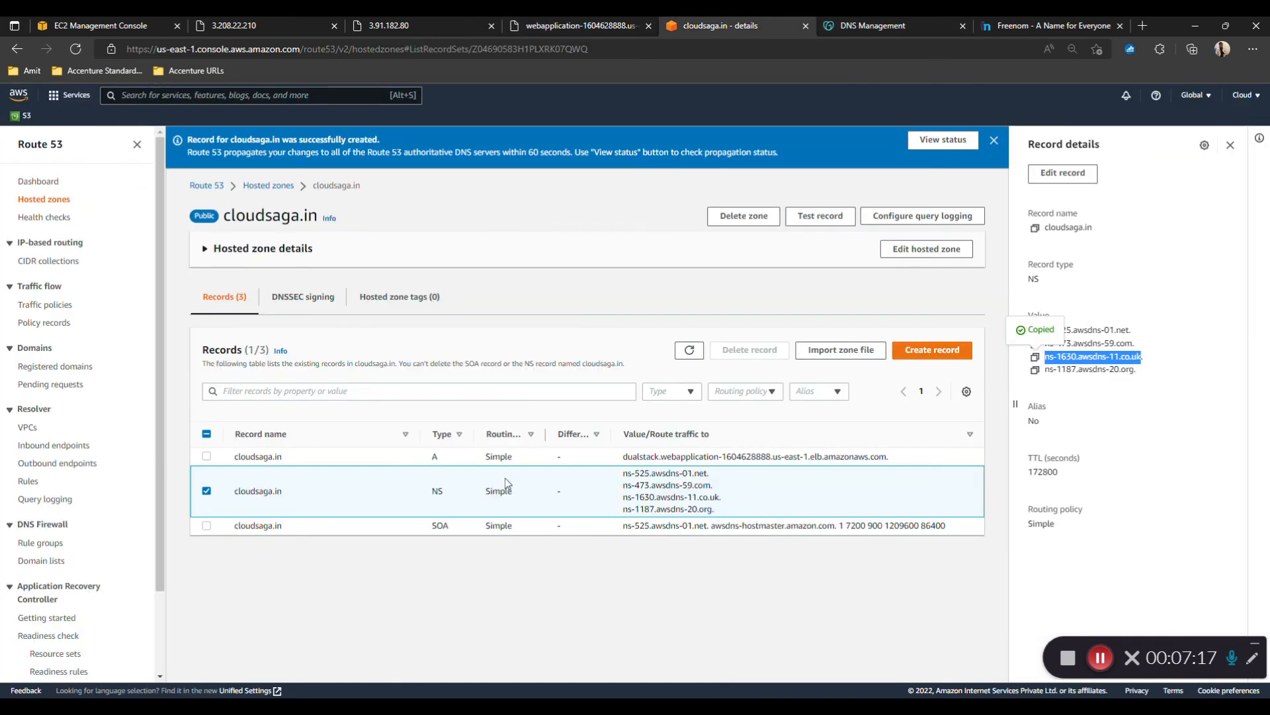
left_click(1035, 370)
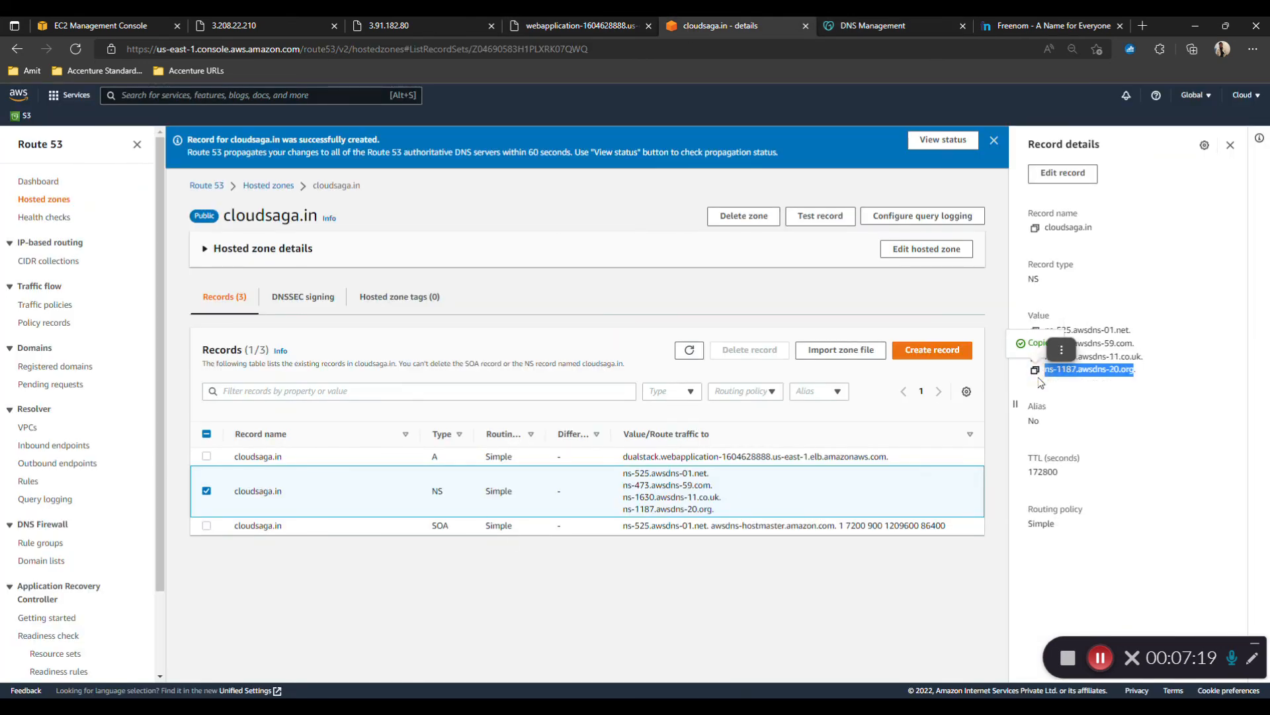
left_click(880, 26)
key("ctrl+a")
key("ctrl+v")
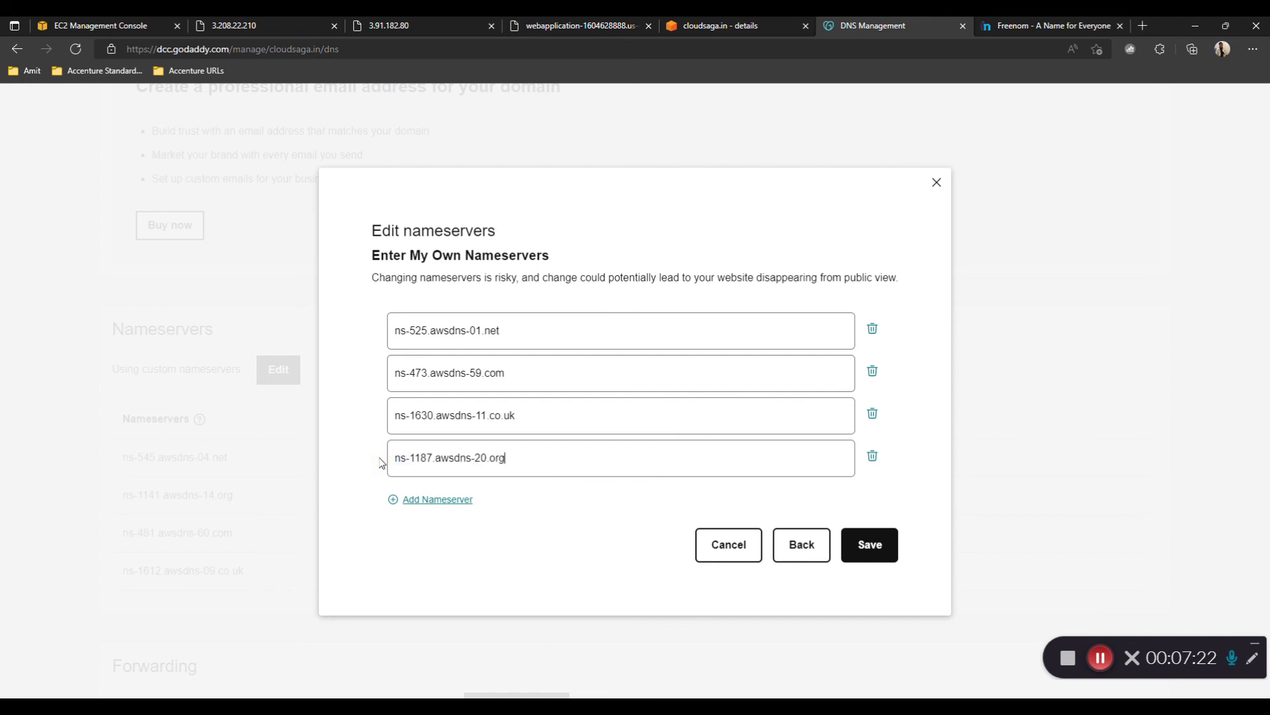
- Save the custom nameservers with consent to the update for cloudsaga.in and review the domain's nameserver list
left_click(868, 560)
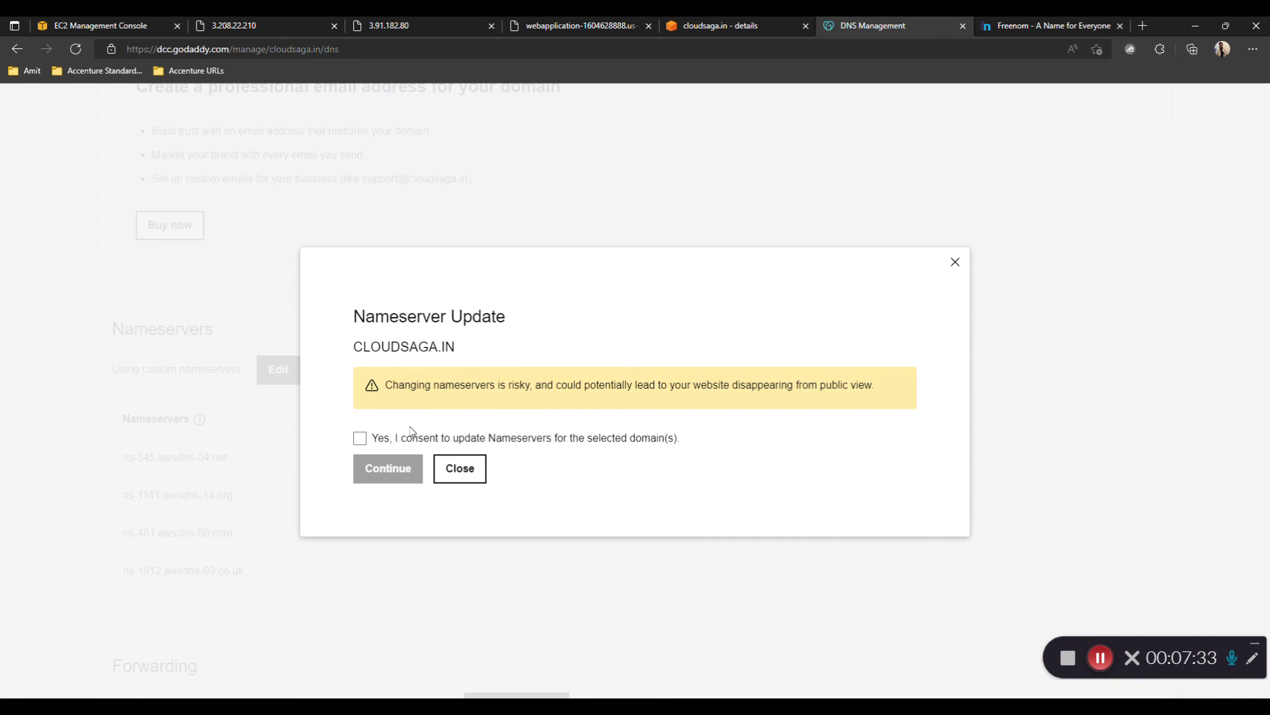
left_click(361, 439)
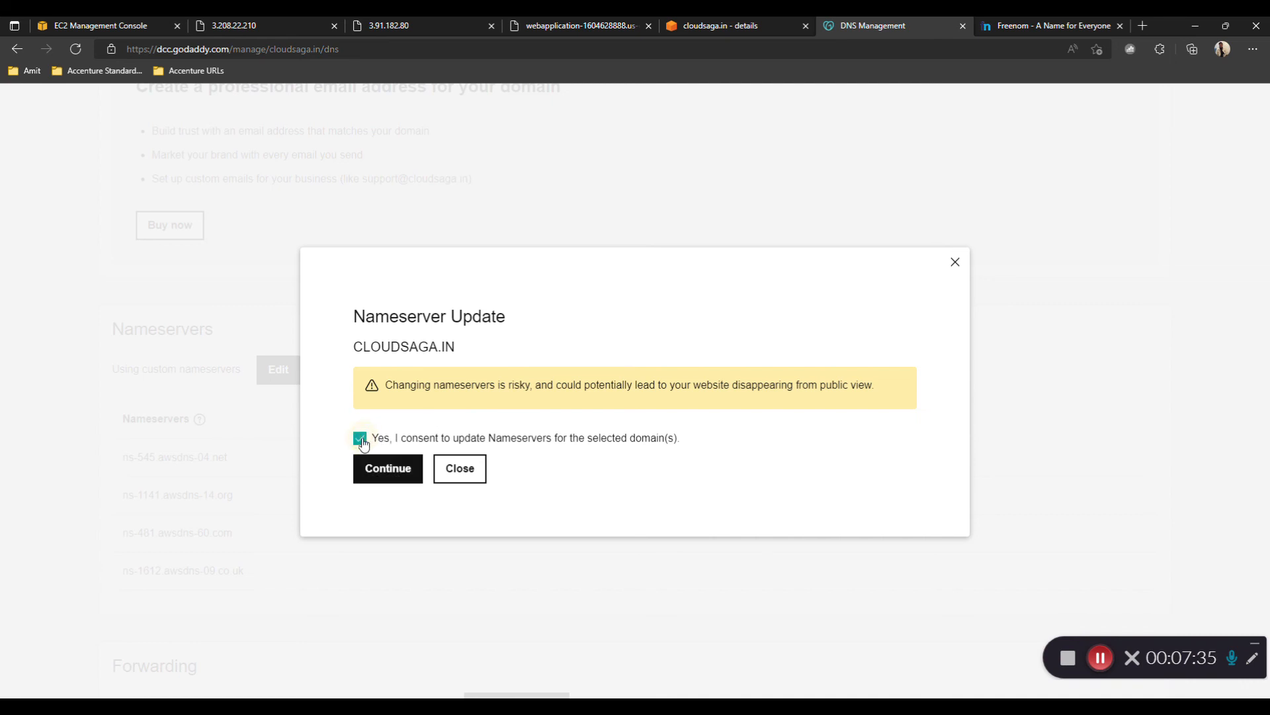
left_click(399, 477)
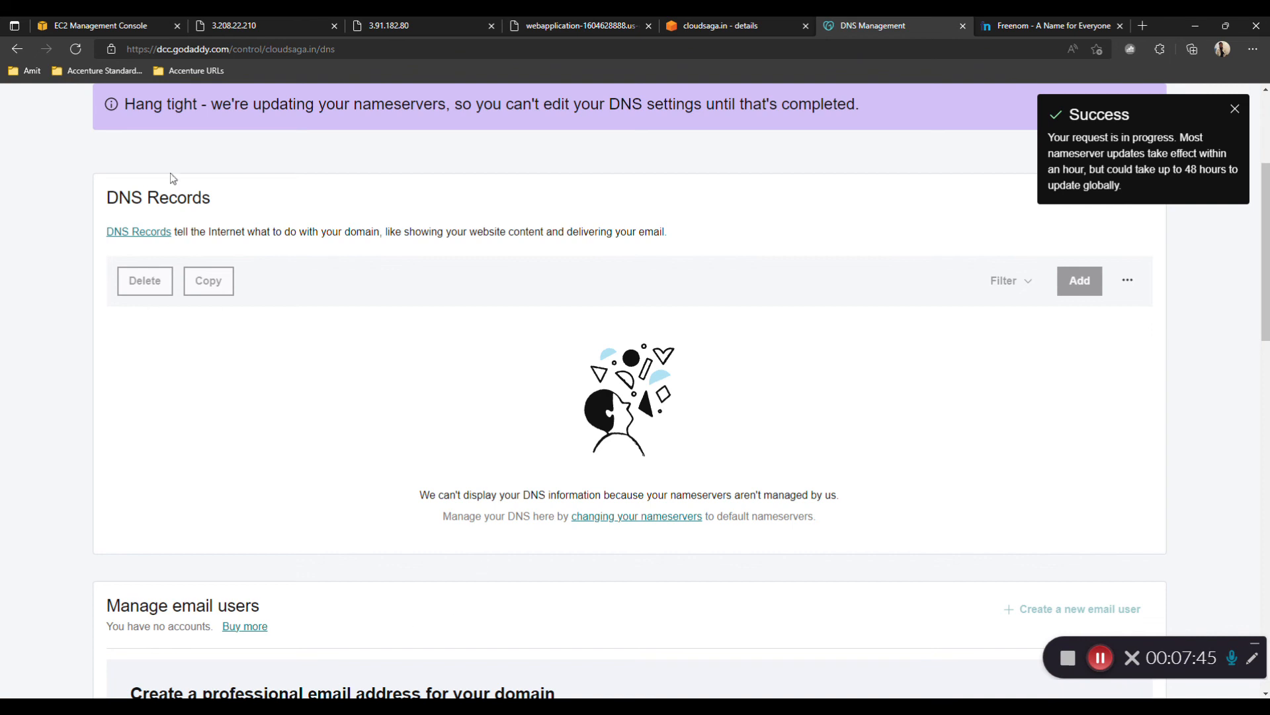
scroll(150, 536, "down", 6)
scroll(151, 659, "down", 1)
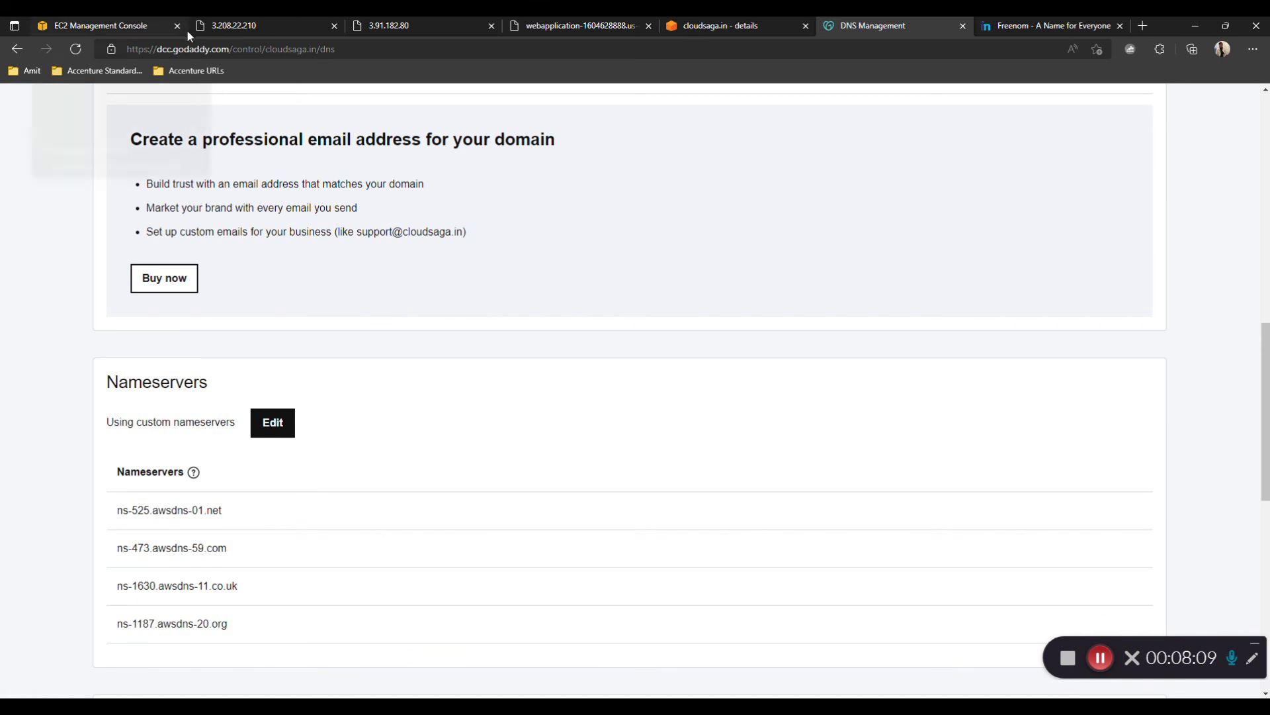
left_click(1100, 658)
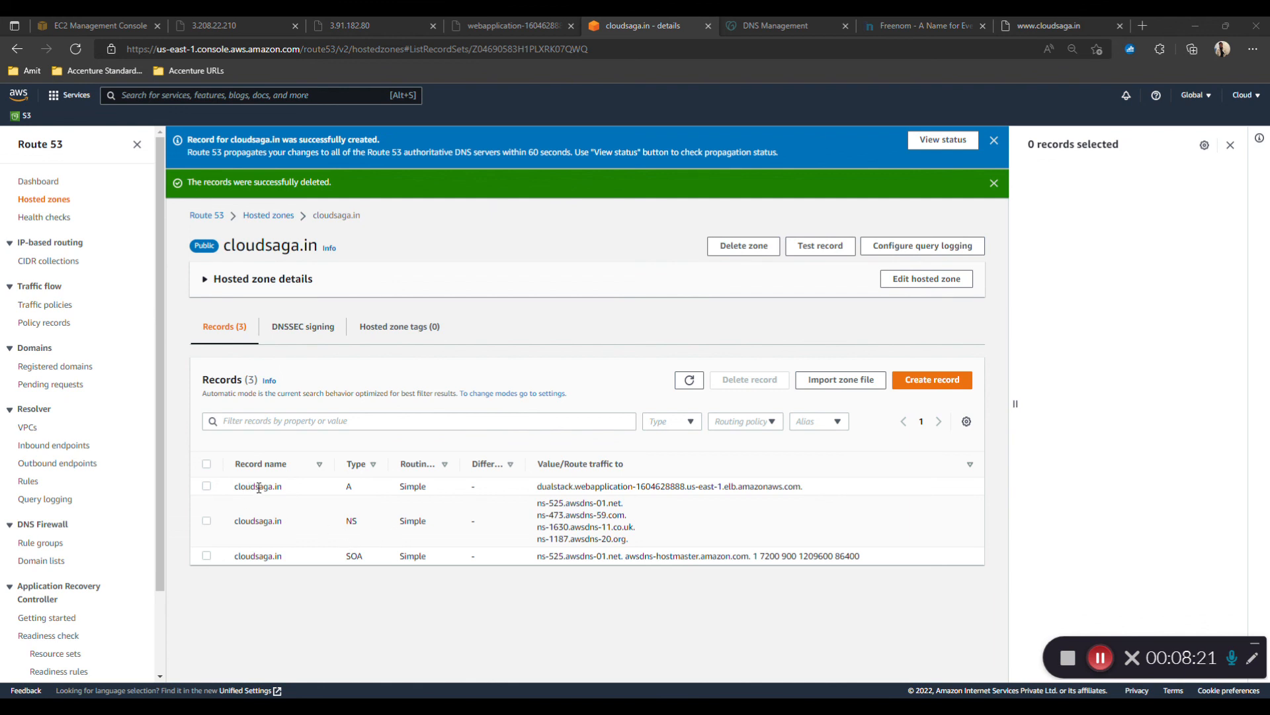
left_click(1043, 30)
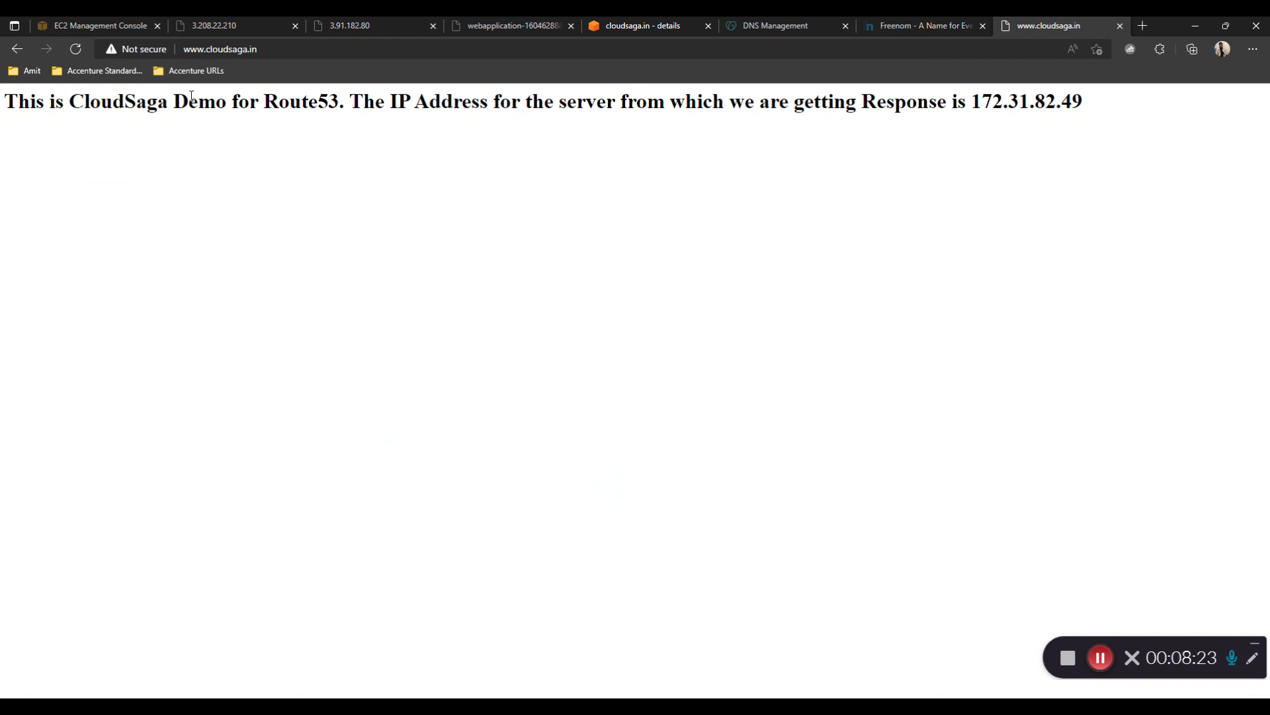
left_click(73, 56)
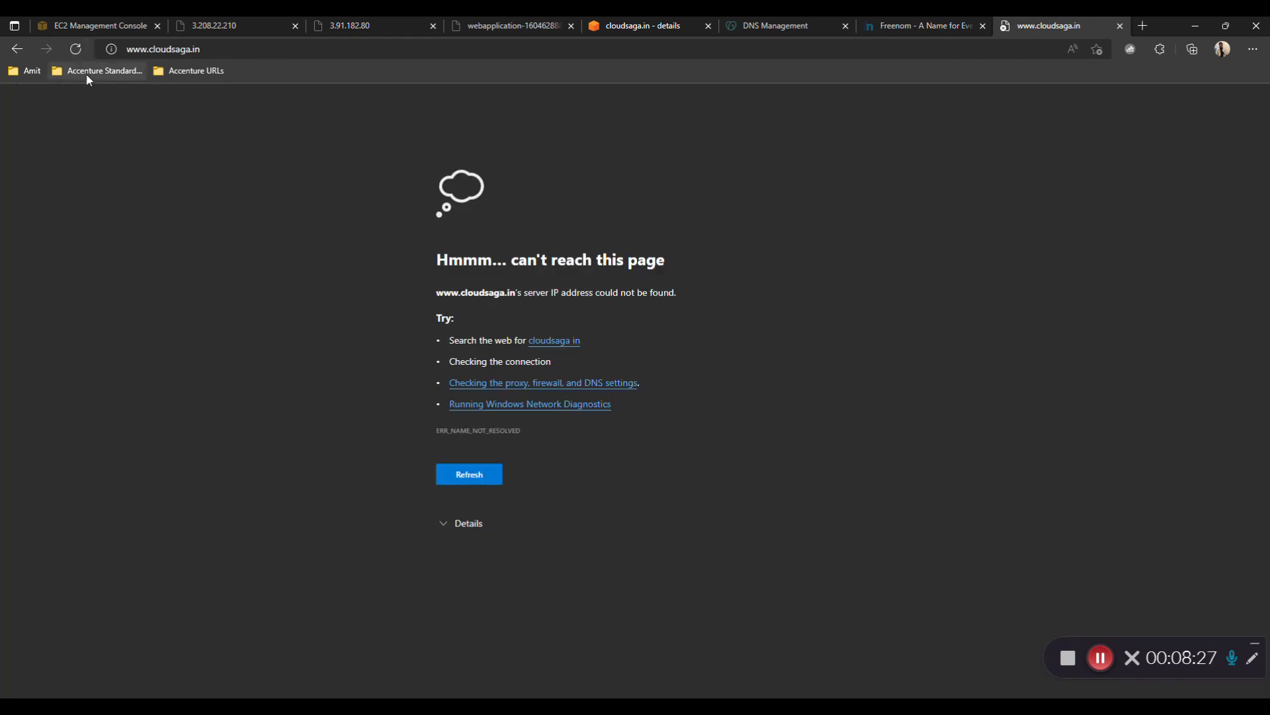
left_click(77, 49)
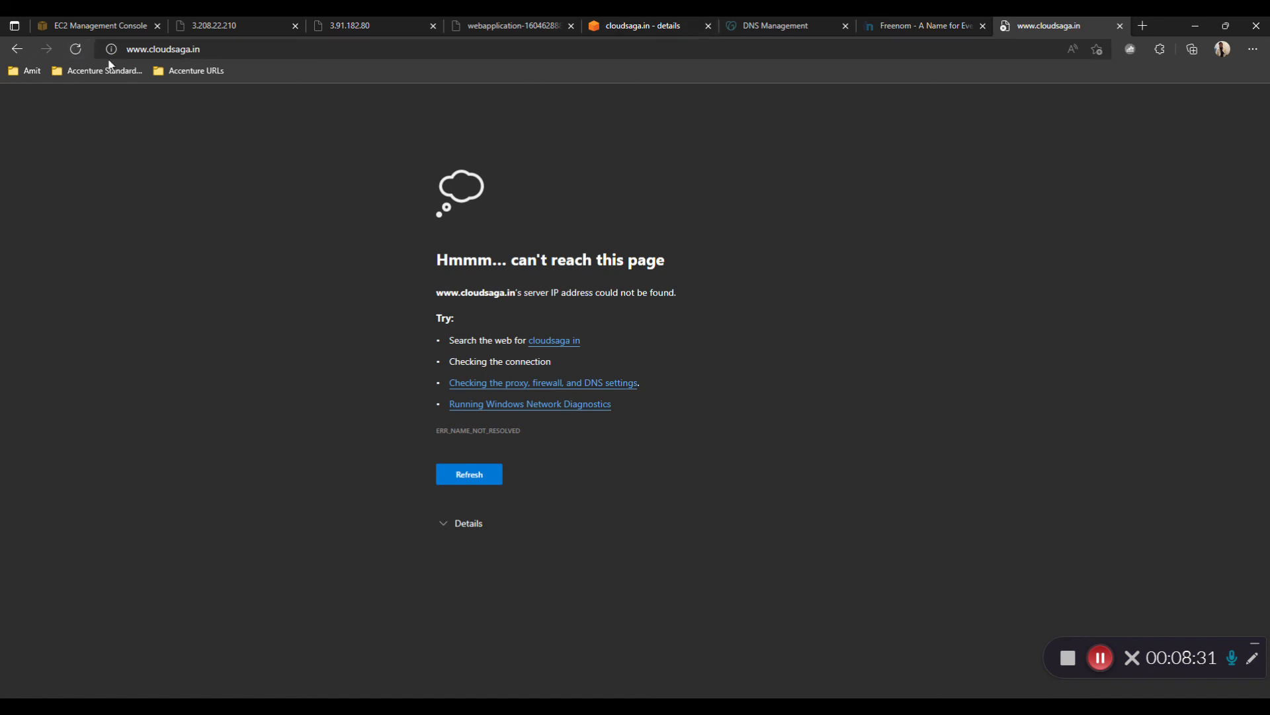
left_click_drag(147, 51, 125, 49)
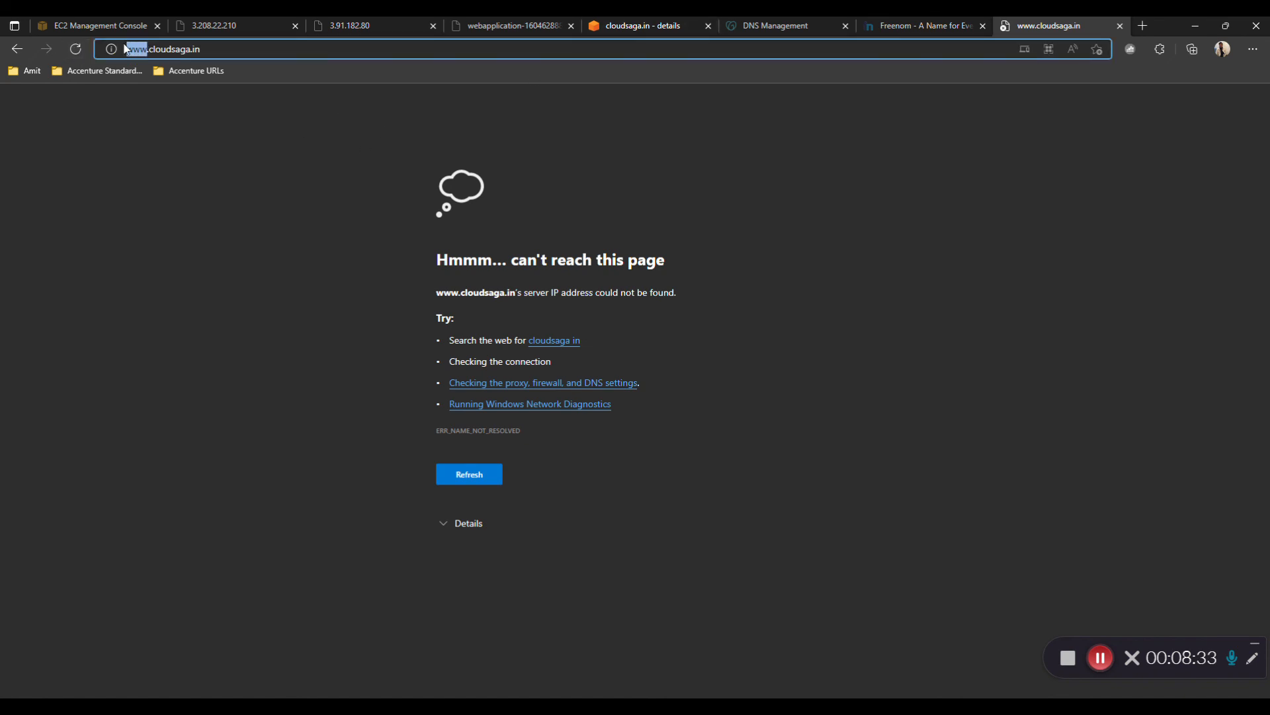
key("BackSpace")
key("Return")
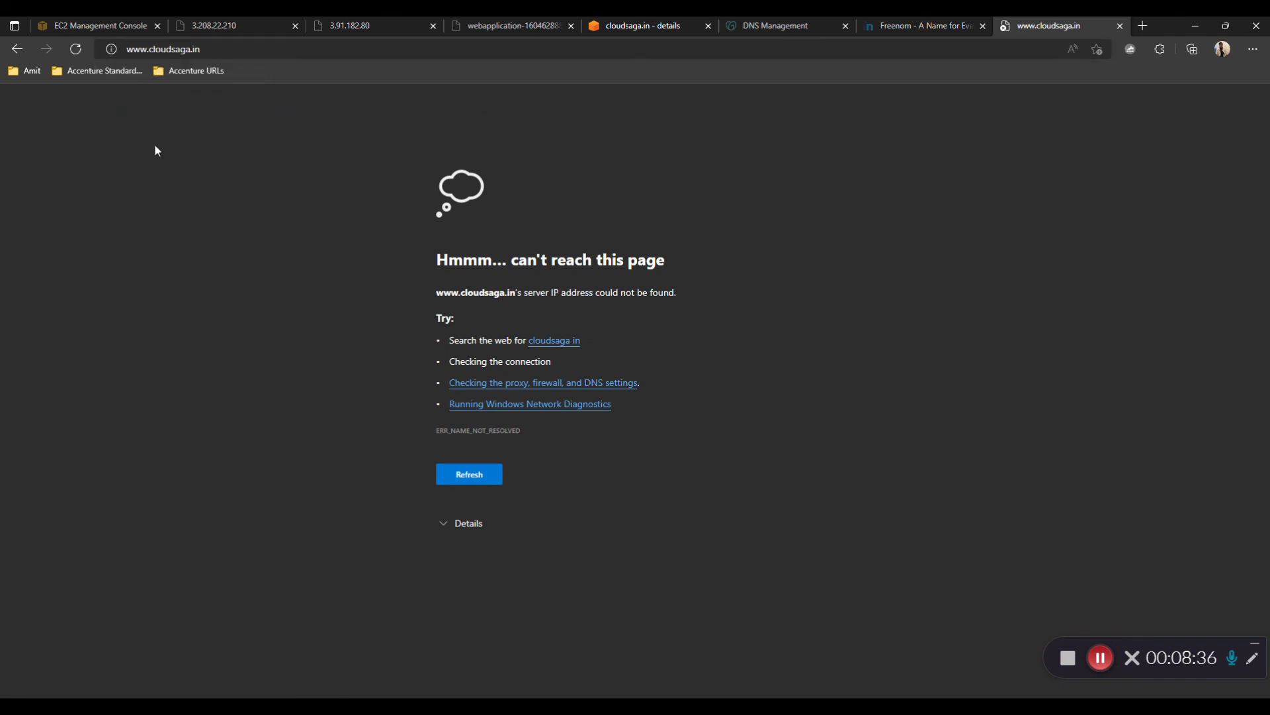
- Start a new record in the Route 53 cloudsaga.in hosted zone with the name www and the type CNAME
left_click(647, 26)
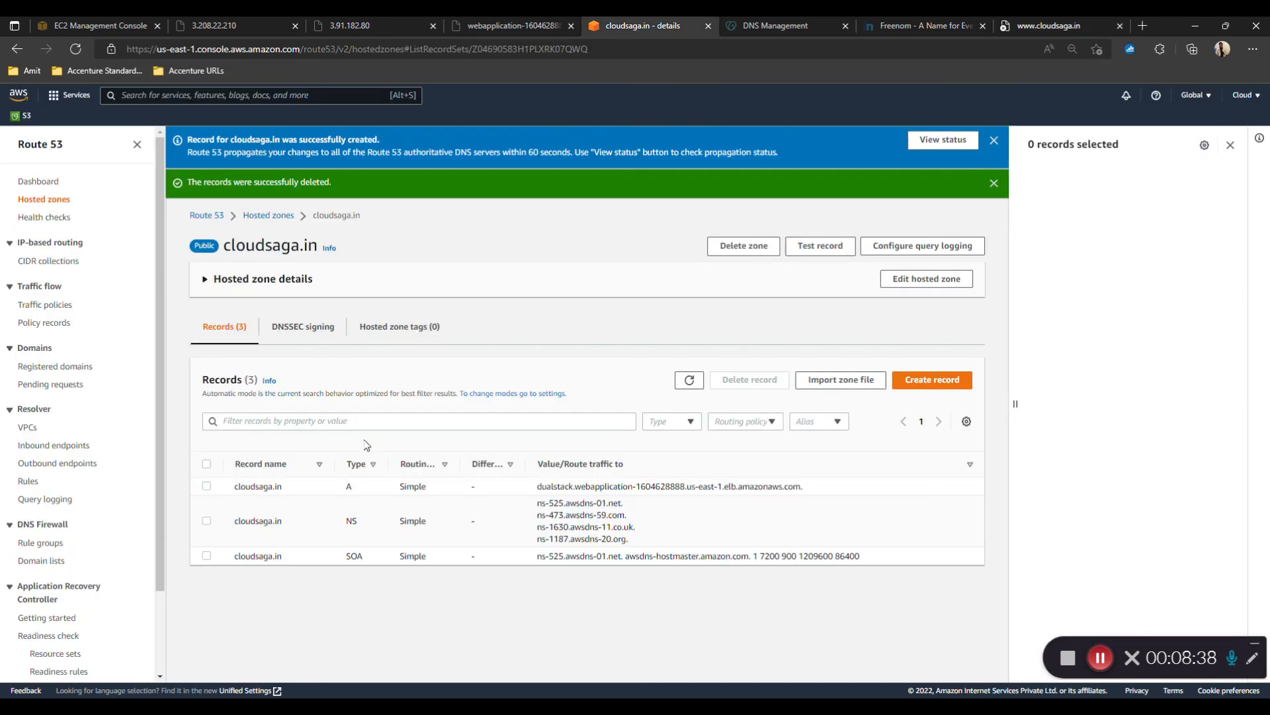
left_click(911, 384)
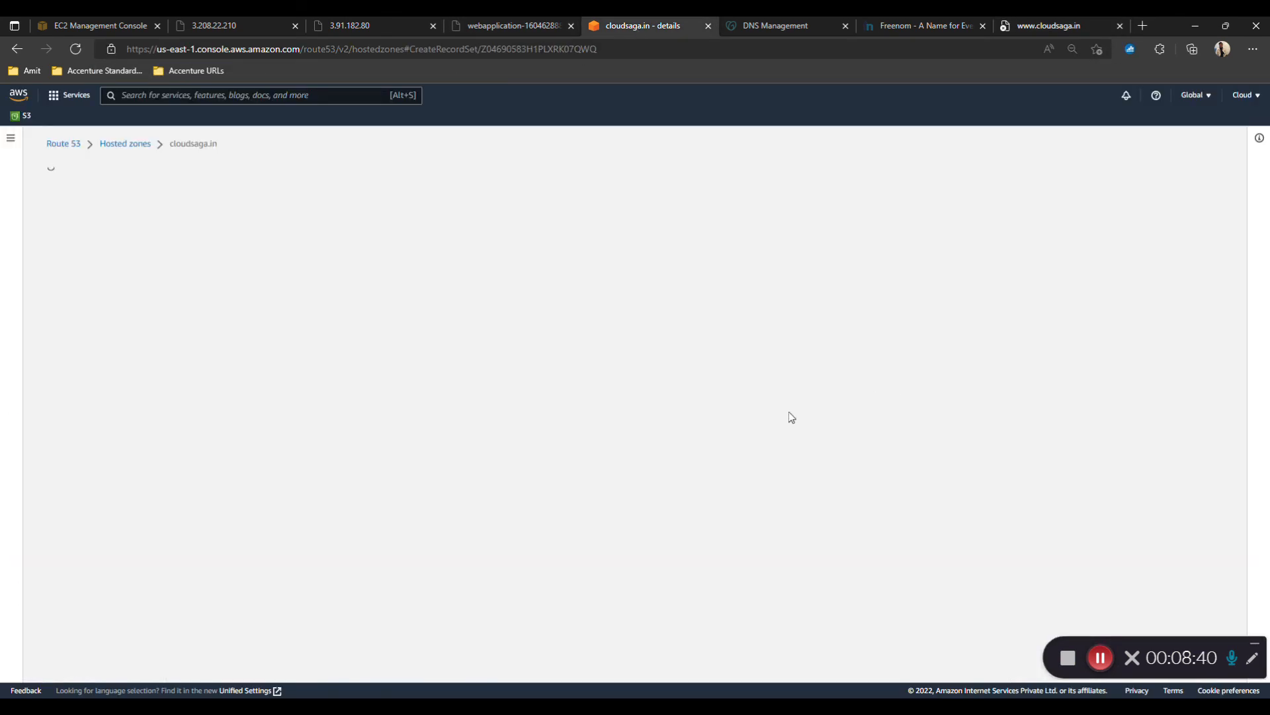
type("www")
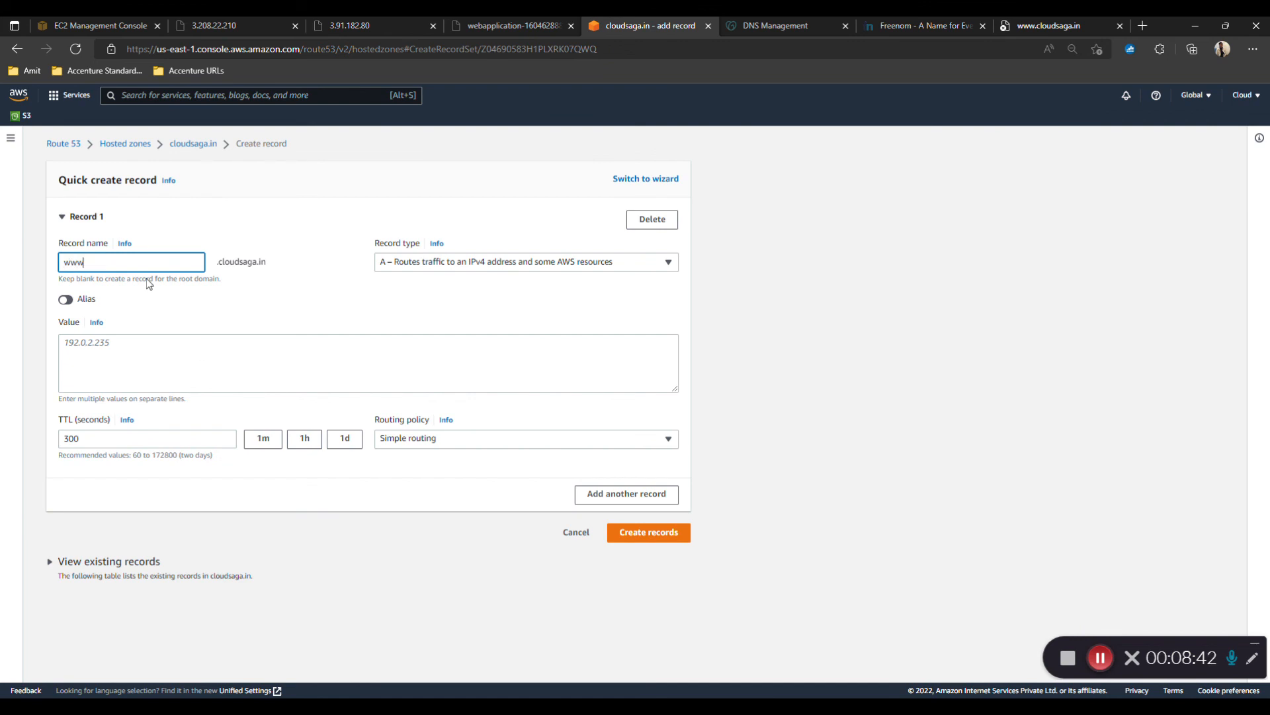
left_click(436, 265)
left_click(427, 318)
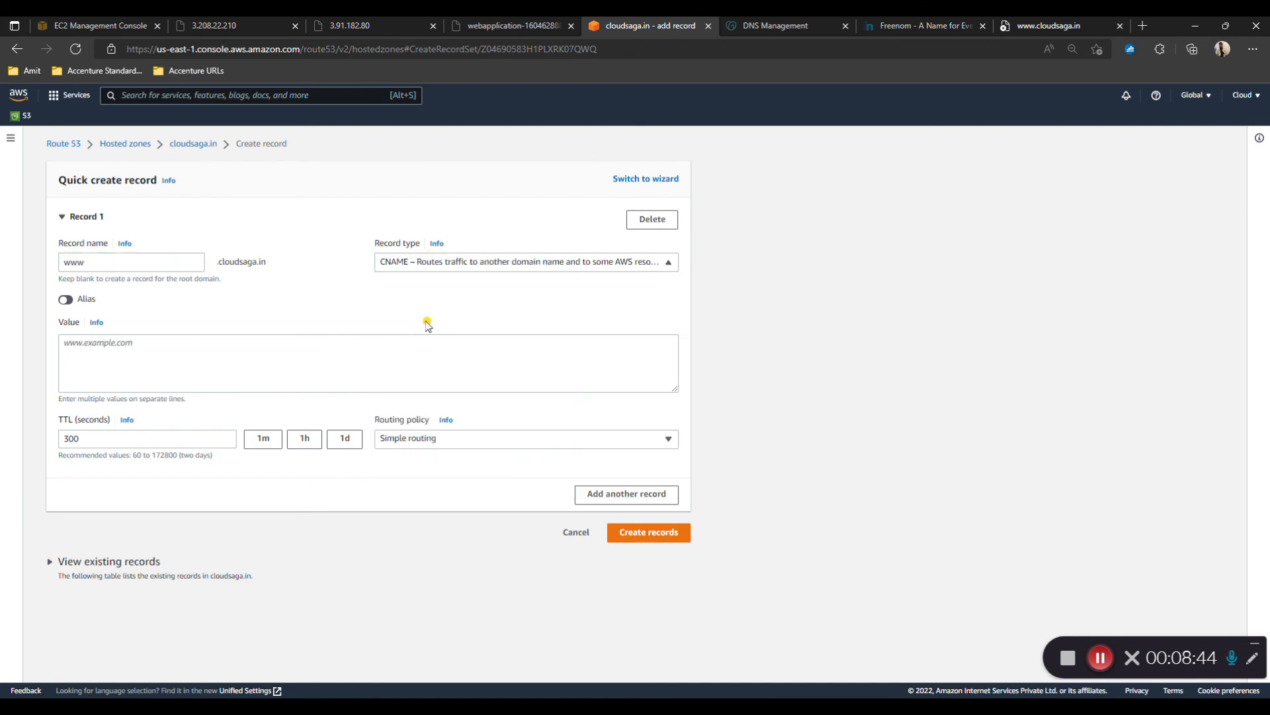
- Set the www record's value to cloudsaga.in, copied from the domain suffix, and create the record
left_click_drag(221, 261, 288, 261)
right_click(288, 259)
left_click(331, 239)
left_click(177, 373)
key("ctrl+v")
left_click(675, 533)
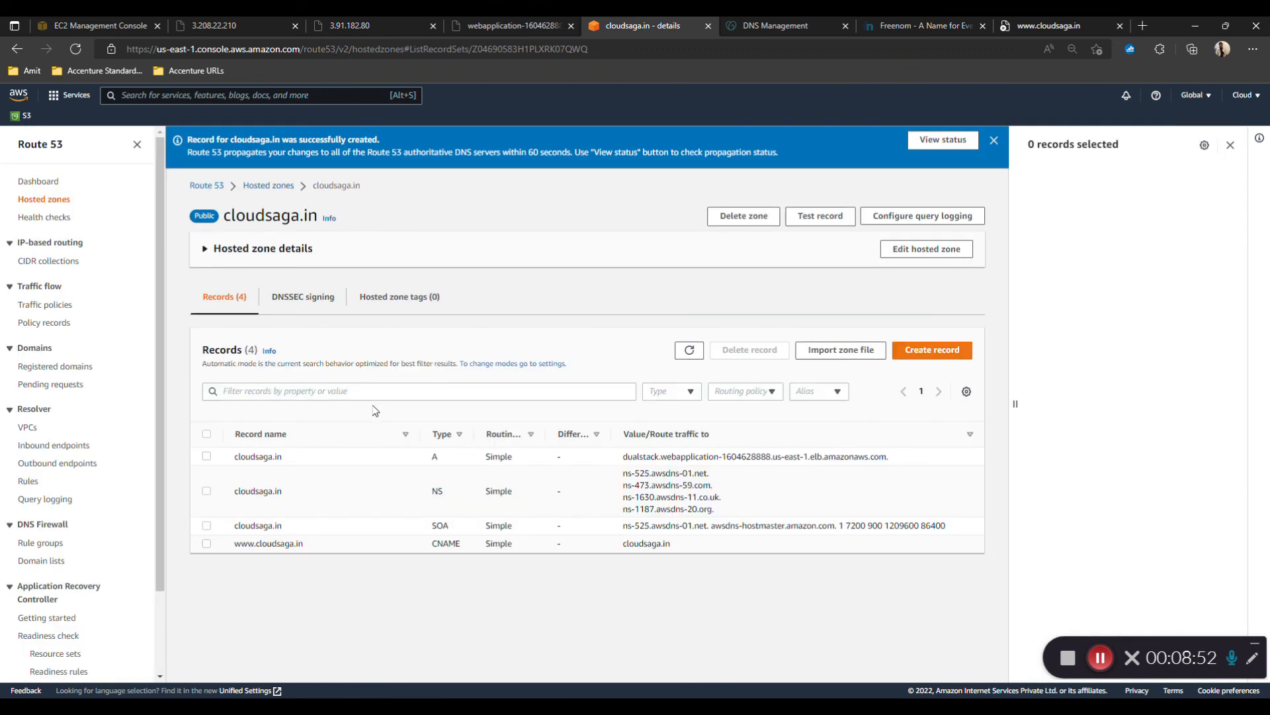
left_click(1059, 27)
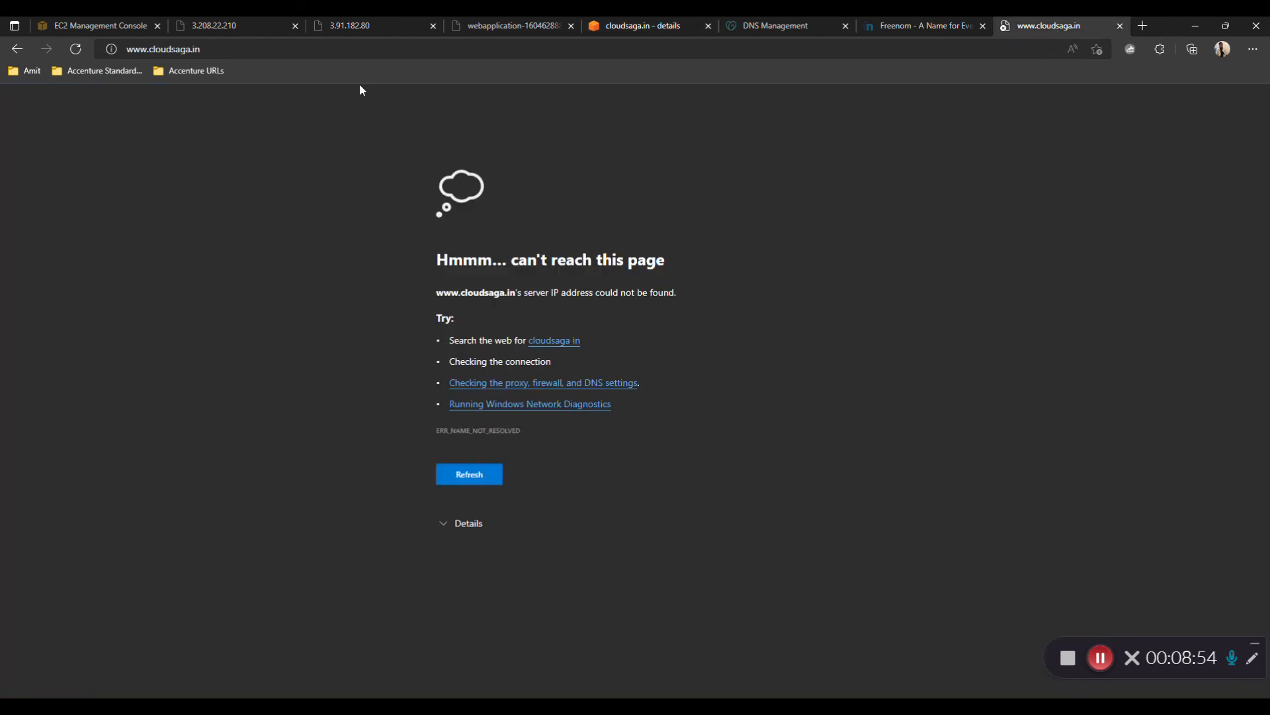
left_click(76, 49)
left_click(76, 53)
left_click(1101, 657)
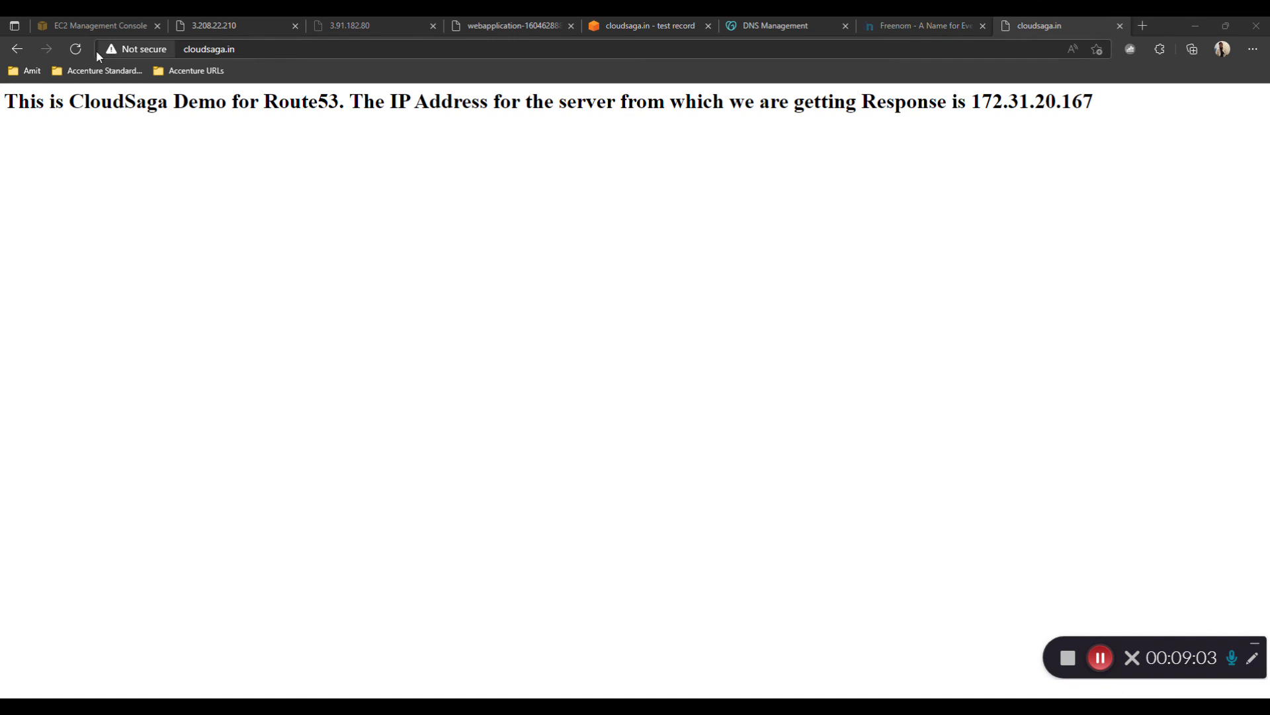
- Reload the cloudsaga.in page twice to compare the responding servers, highlighting the server IP address and the word Route53
left_click(76, 50)
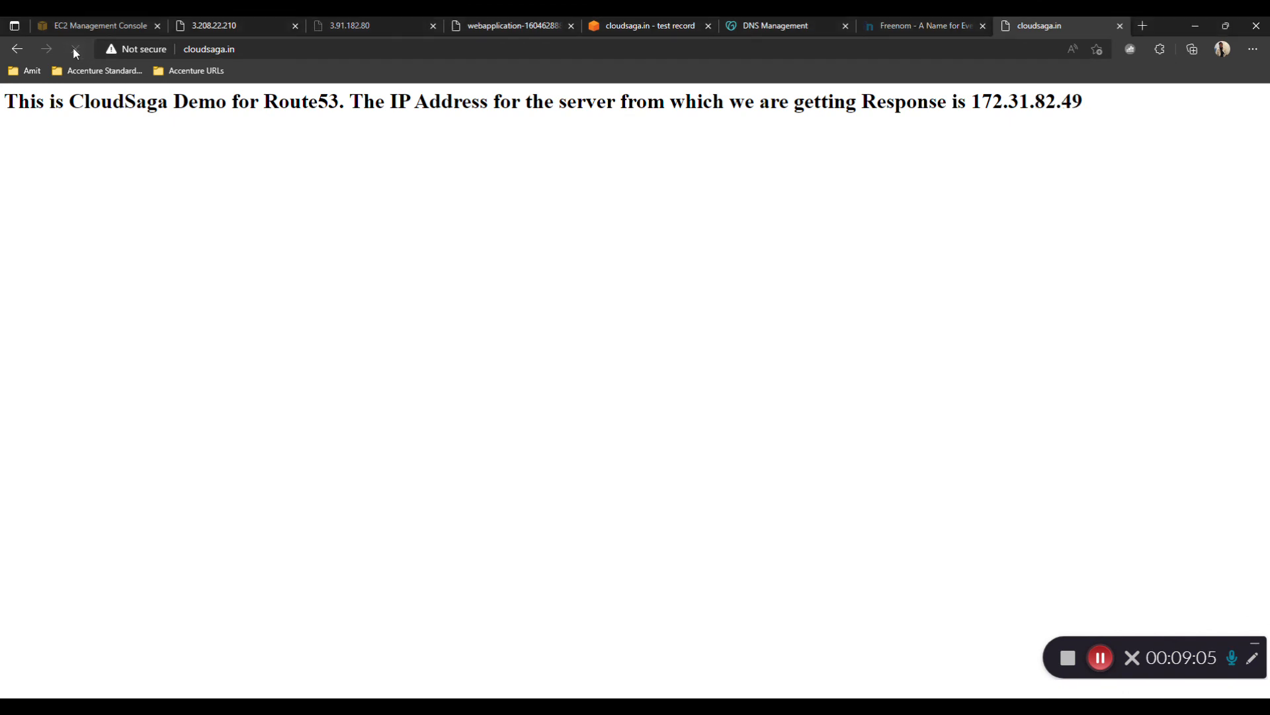
left_click(75, 51)
left_click_drag(1095, 101, 972, 101)
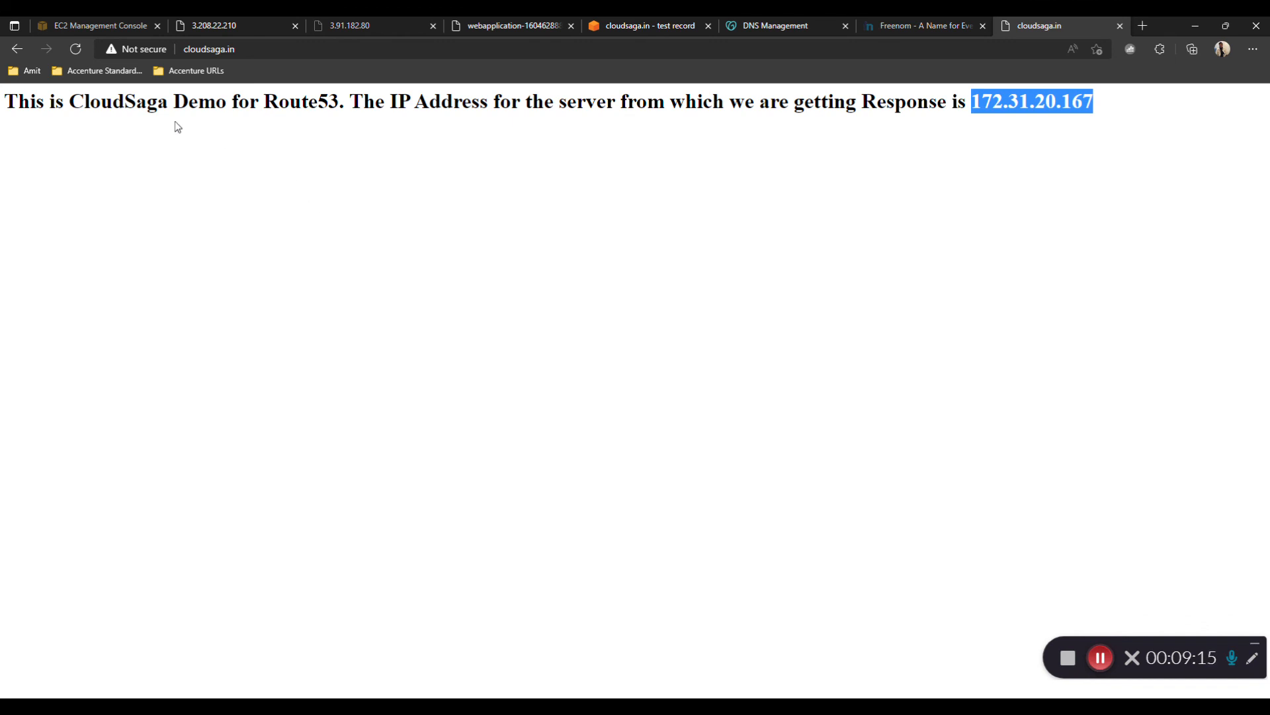
left_click_drag(264, 103, 339, 103)
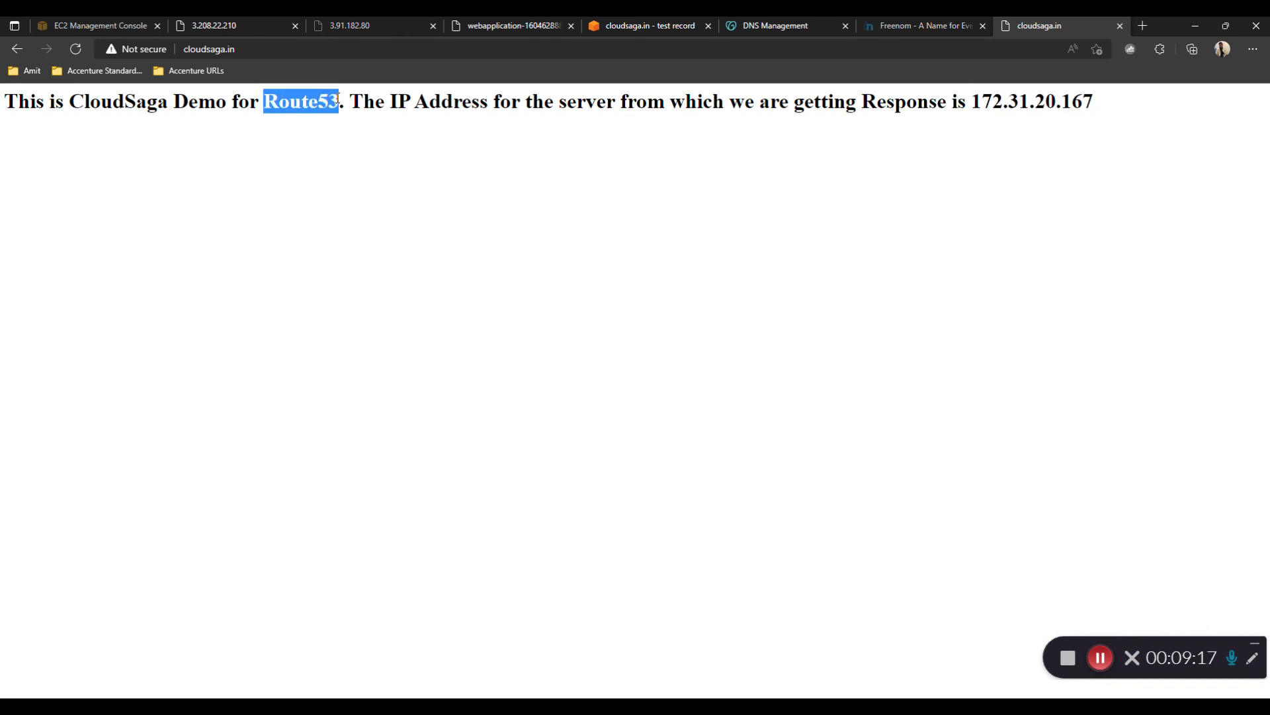